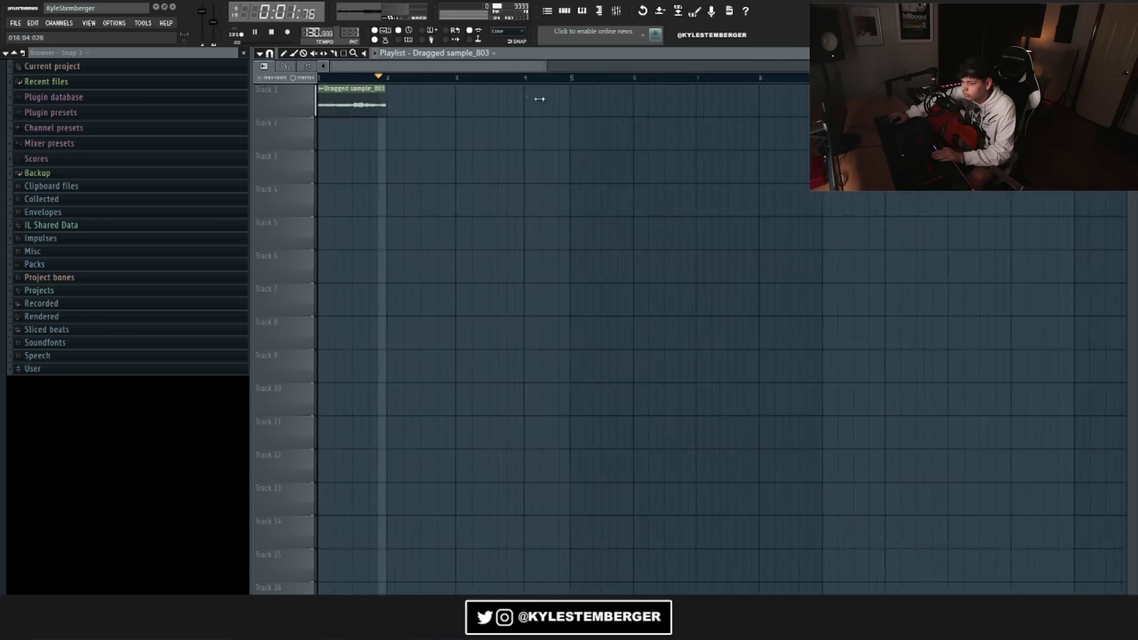
# Step: Add a second copy of the Dragged sample_803 clip at bar 2 on Track 1 and trim its end to just before bar 3
pyautogui.press('space')
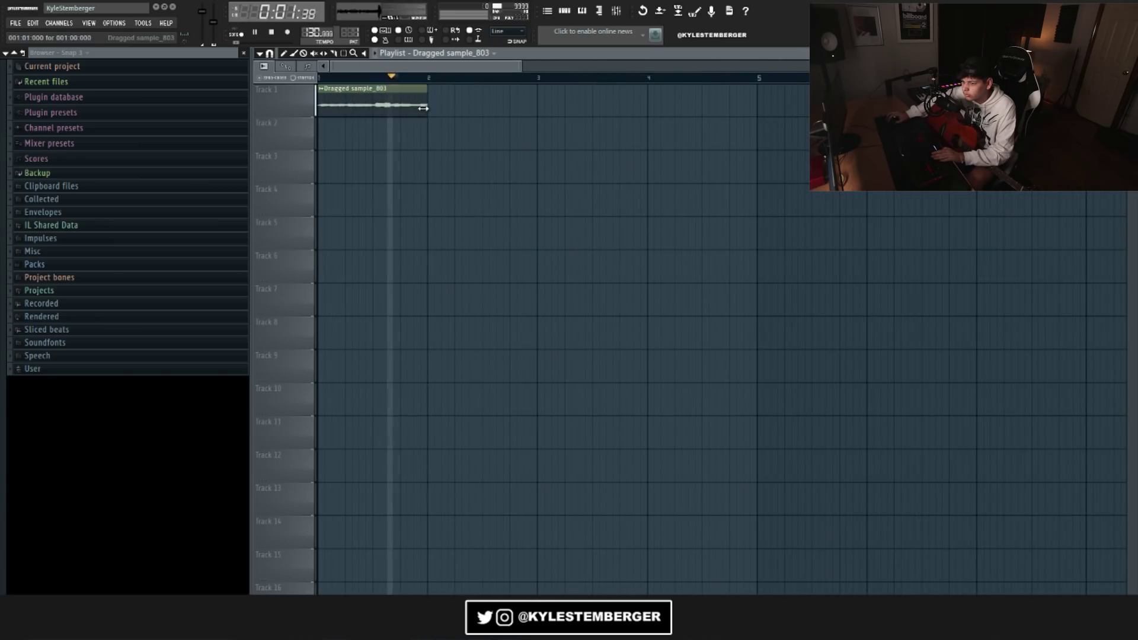
pyautogui.moveTo(456, 67)
pyautogui.mouseDown()
pyautogui.moveTo(633, 81)
pyautogui.moveTo(459, 70)
pyautogui.mouseUp()
pyautogui.scroll(-5, 535, 72)
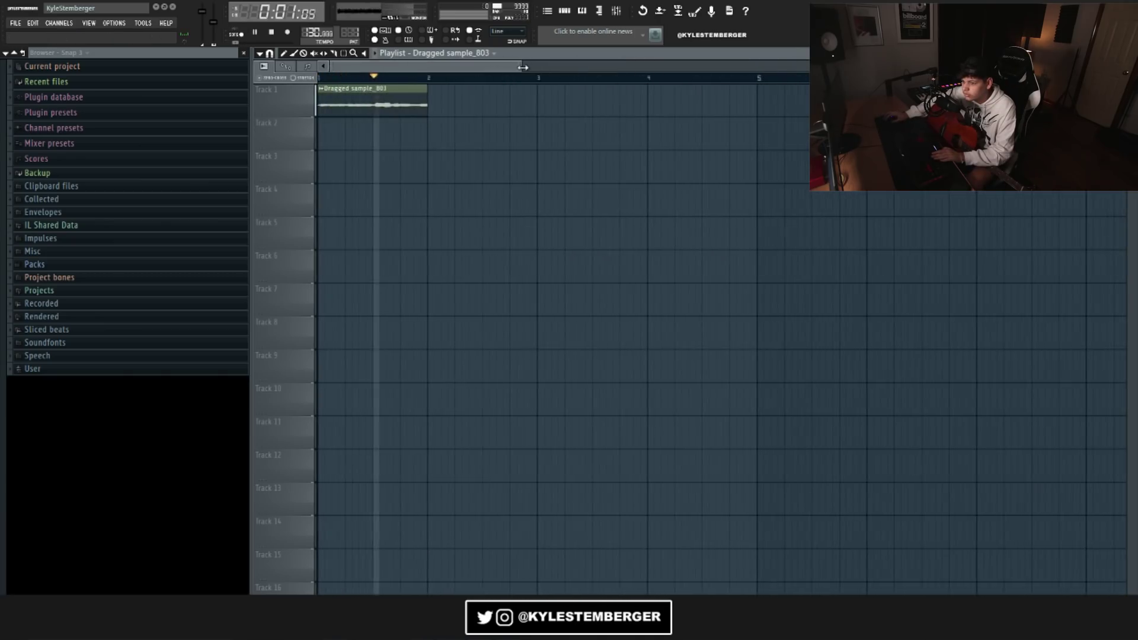
pyautogui.click(720, 101)
pyautogui.moveTo(775, 107); pyautogui.dragTo(388, 114)
pyautogui.press('space')
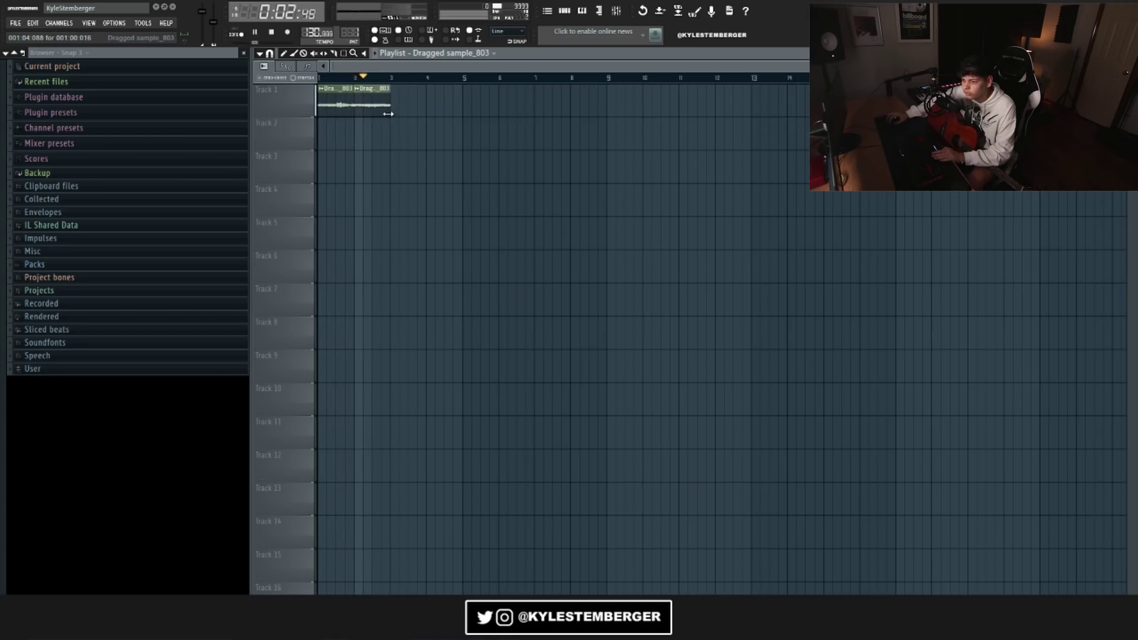
pyautogui.moveTo(1113, 67); pyautogui.dragTo(521, 67)
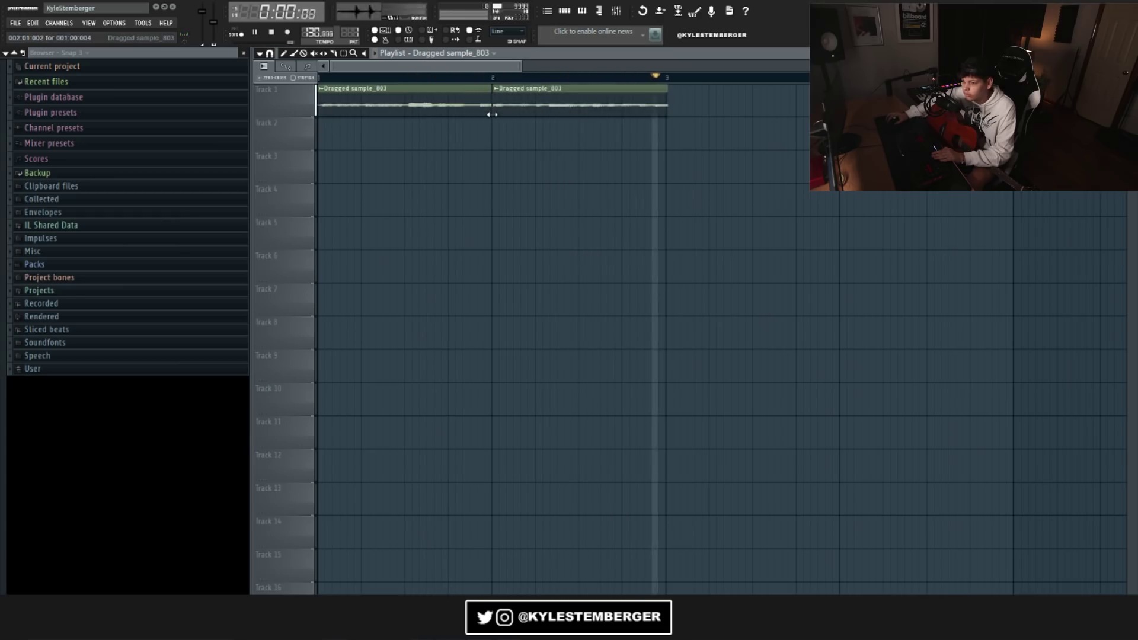
pyautogui.moveTo(663, 109); pyautogui.dragTo(659, 110)
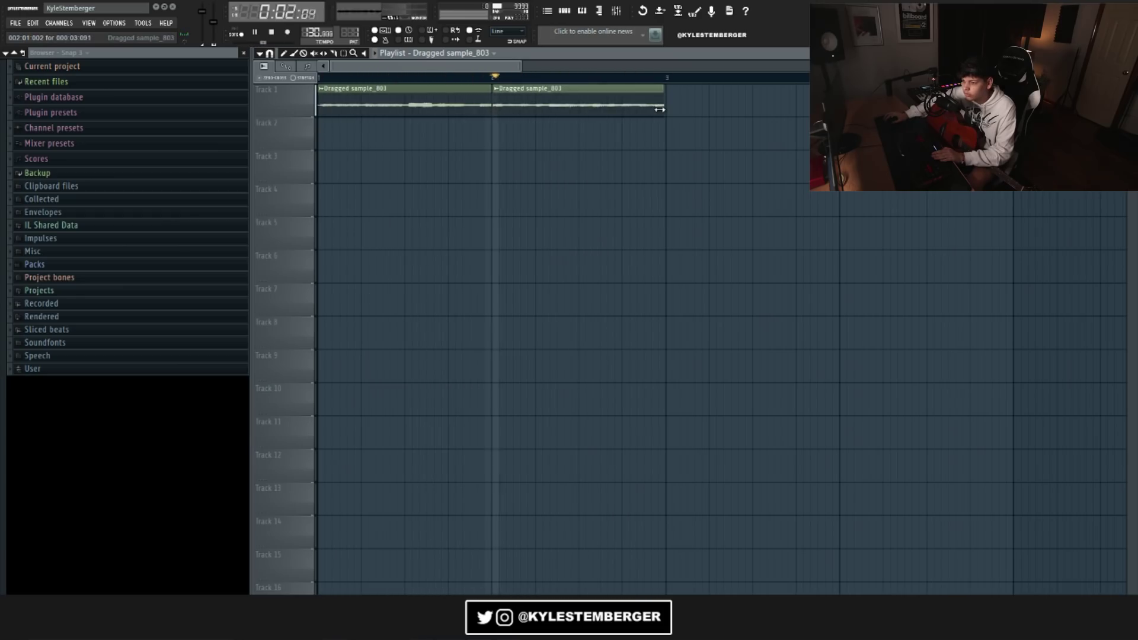
# Step: Record a second guitar layer in Edison, place it on Track 2 across bars 1 and 2, and play both layers
pyautogui.hotkey('ctrl', 'e')
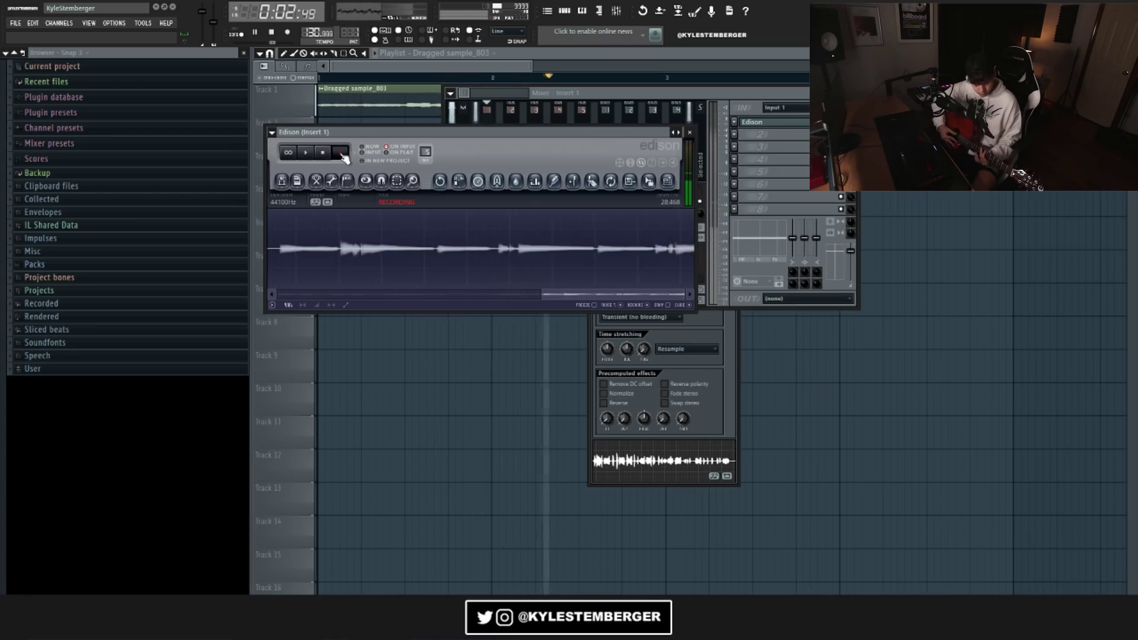
pyautogui.press('space')
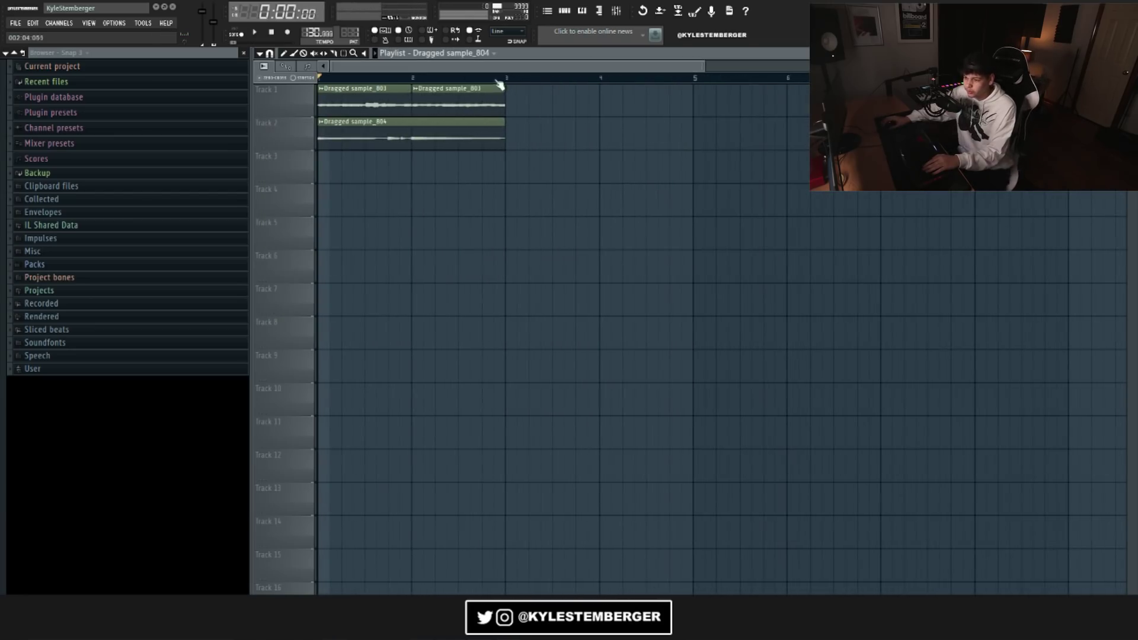
pyautogui.press('space')
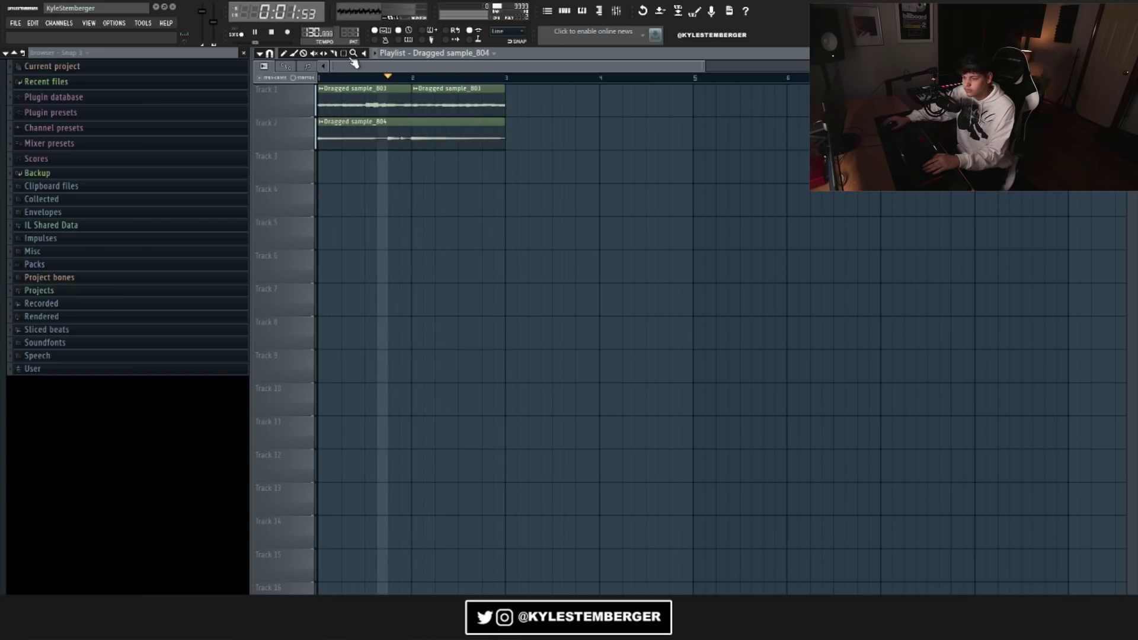
pyautogui.press('space')
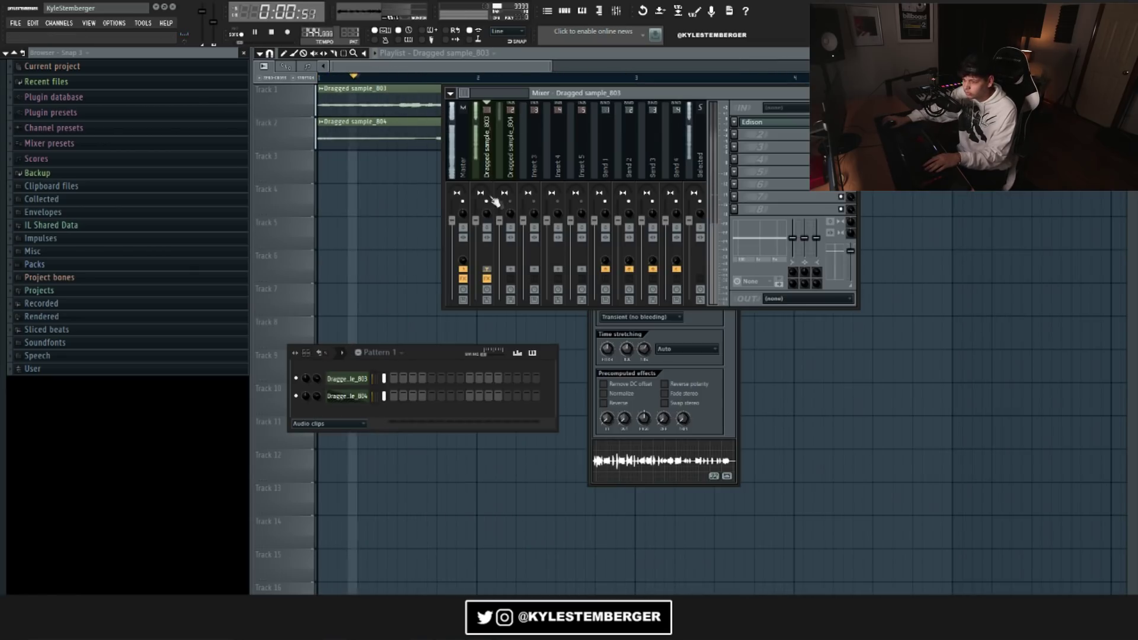
# Step: Add Fruity Chorus and Gross Beat with the 1/2 Speed time preset to the Dragged sample_803 mixer track
pyautogui.click(734, 134)
pyautogui.moveTo(749, 146)
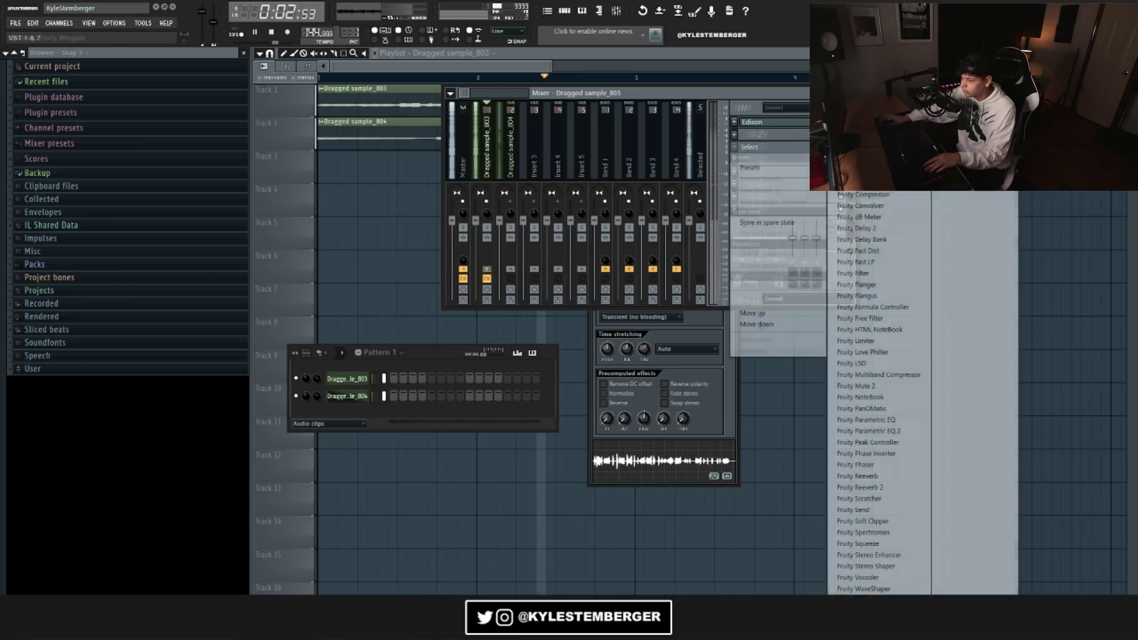
pyautogui.click(859, 184)
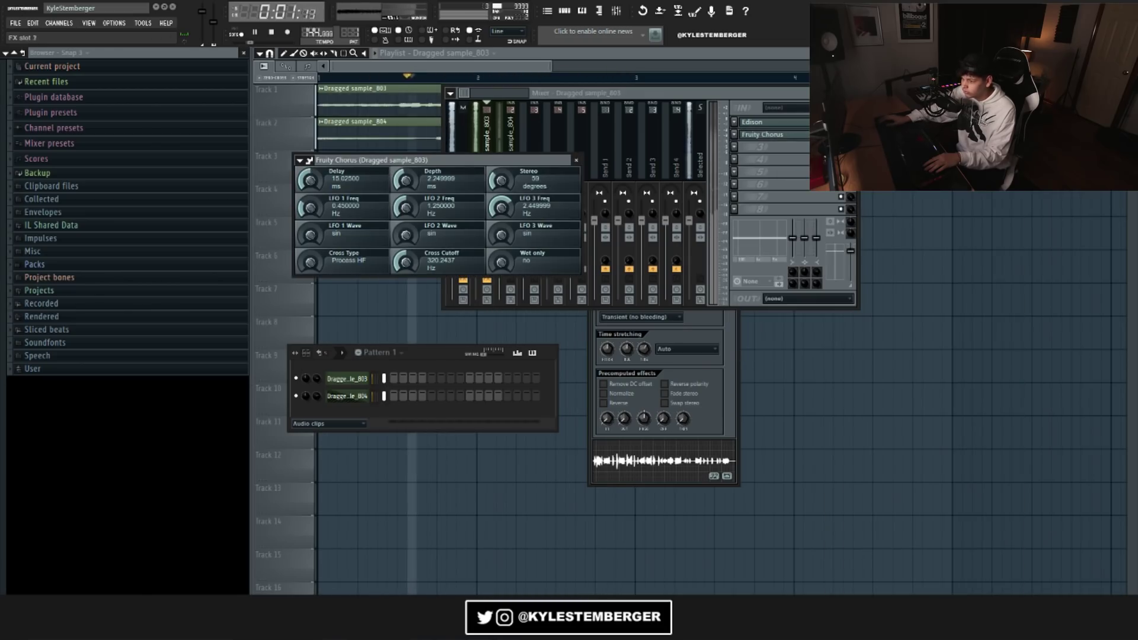
pyautogui.moveTo(851, 134); pyautogui.dragTo(851, 153)
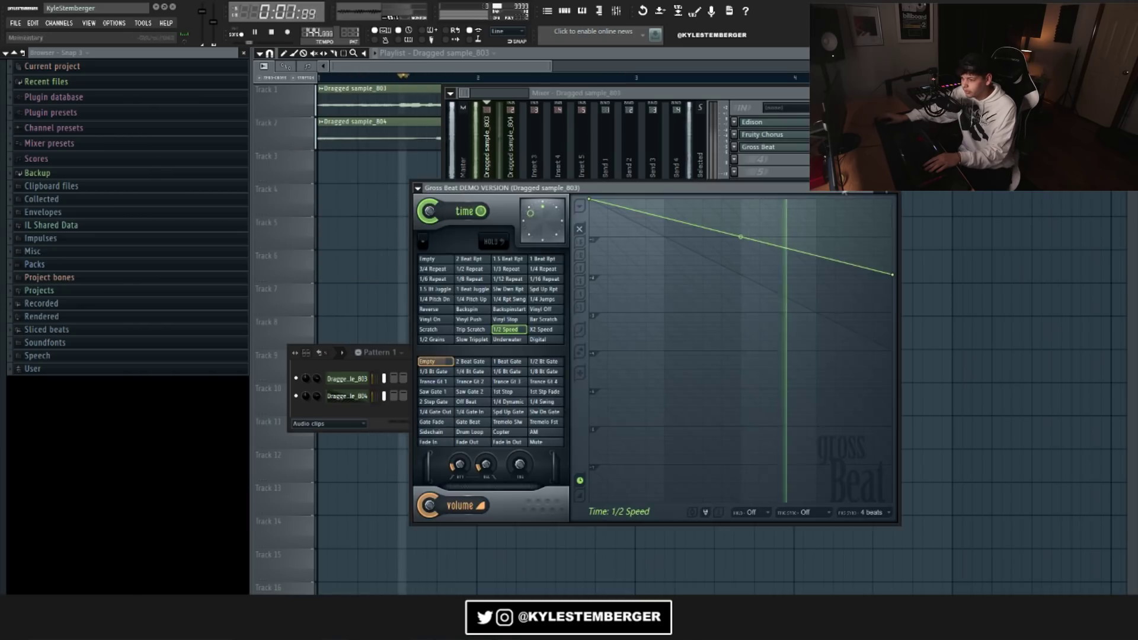
pyautogui.press('space')
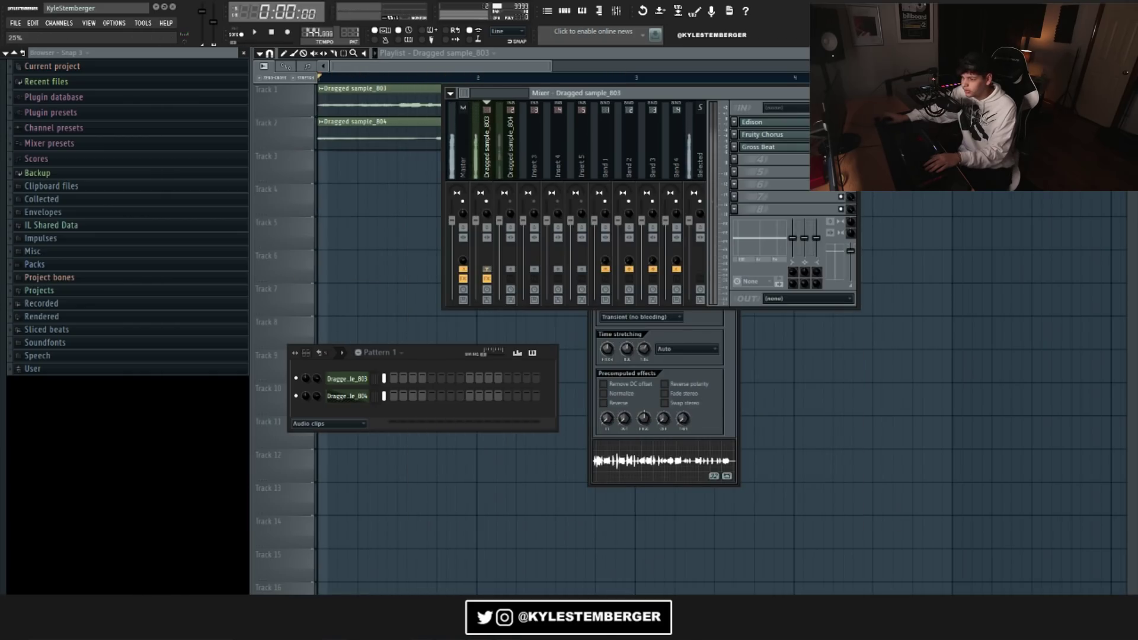
# Step: Shape Dragged sample_804 in Fruity Parametric EQ 2 with a steep high cut, a slight band 2 boost and a lowered band 1
pyautogui.press('space')
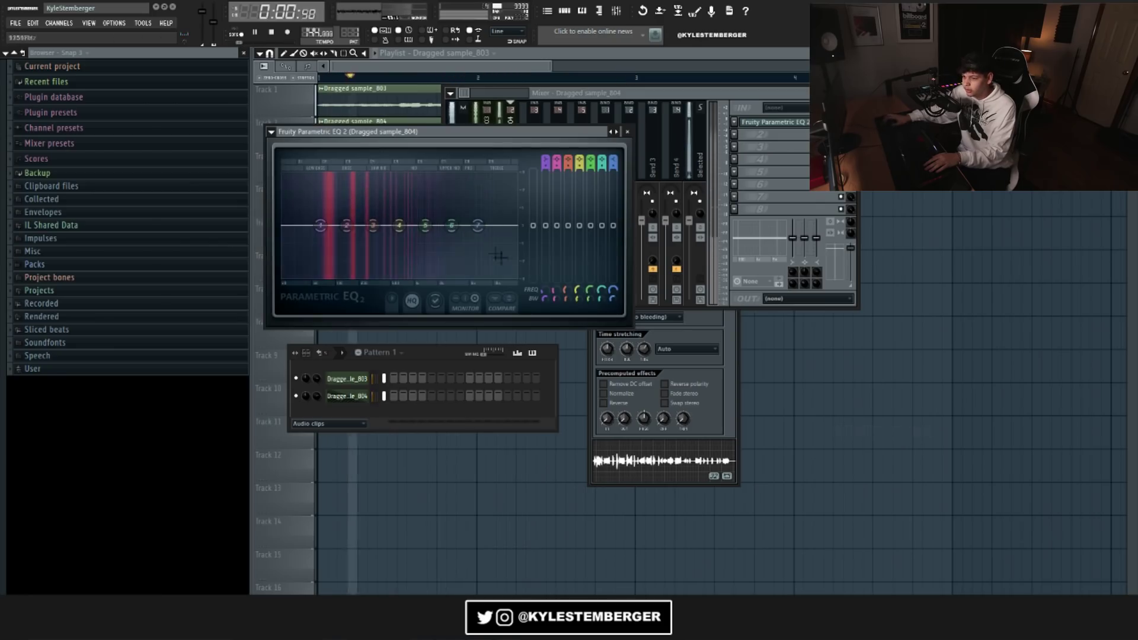
pyautogui.moveTo(468, 240); pyautogui.dragTo(424, 277)
pyautogui.moveTo(425, 225); pyautogui.dragTo(416, 246)
pyautogui.moveTo(347, 226); pyautogui.dragTo(350, 216)
pyautogui.moveTo(320, 225); pyautogui.dragTo(315, 233)
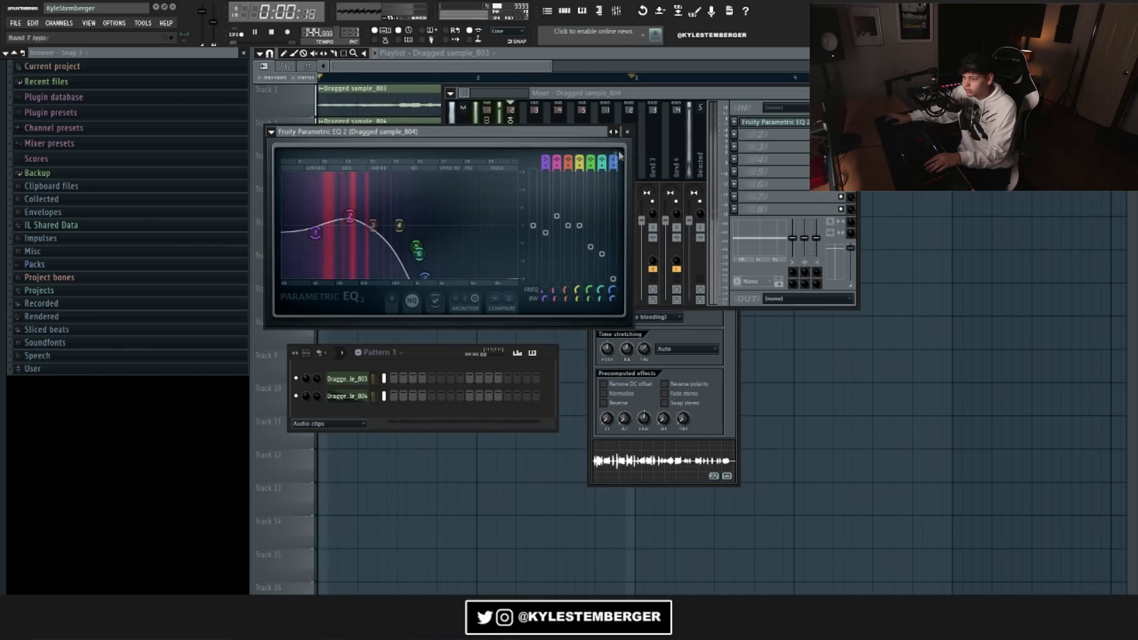
pyautogui.click(627, 132)
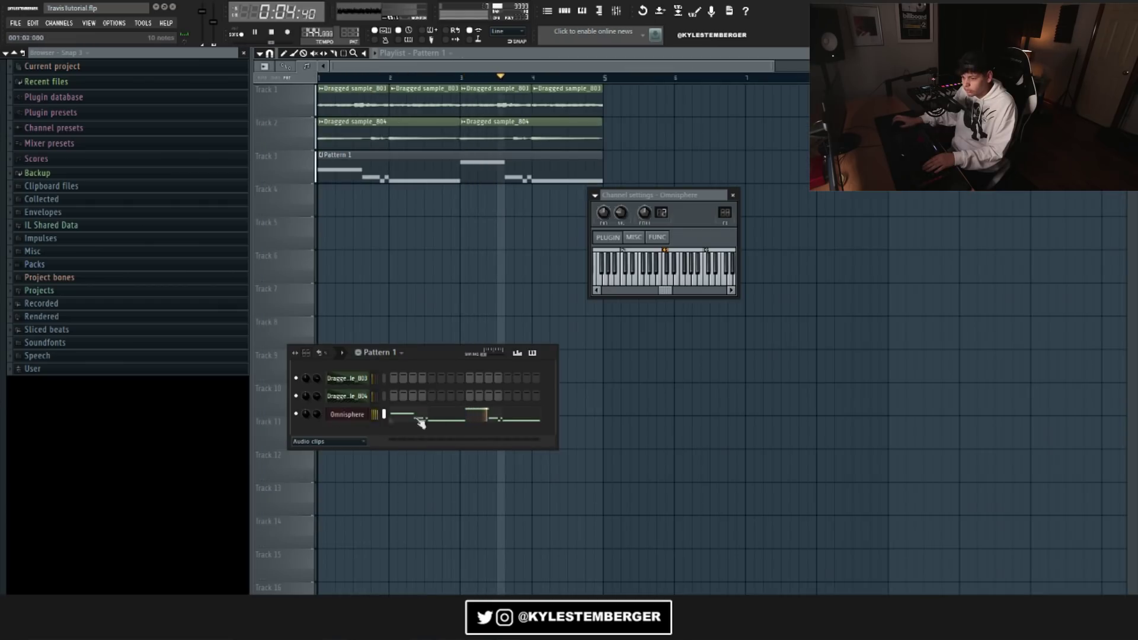
# Step: Play the Omnisphere melody in the piano roll and try replacing its last two bars with a copy of the first two
pyautogui.click(419, 422)
pyautogui.press('space')
pyautogui.press('space')
pyautogui.scroll(-5, 688, 158)
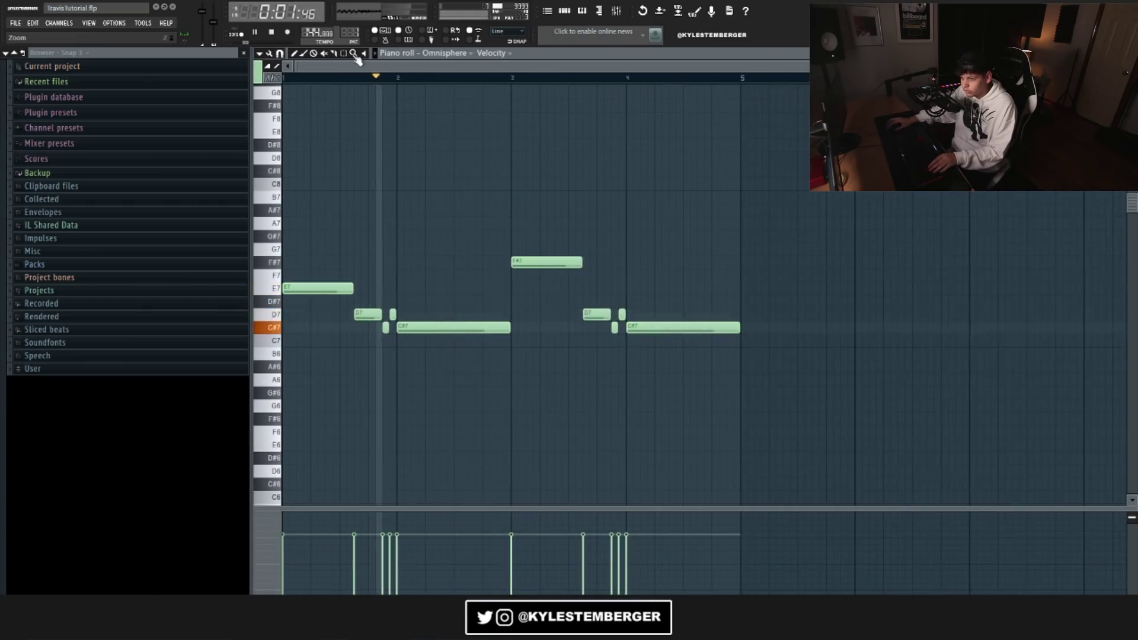
pyautogui.moveTo(836, 396); pyautogui.dragTo(533, 211)
pyautogui.press('Delete')
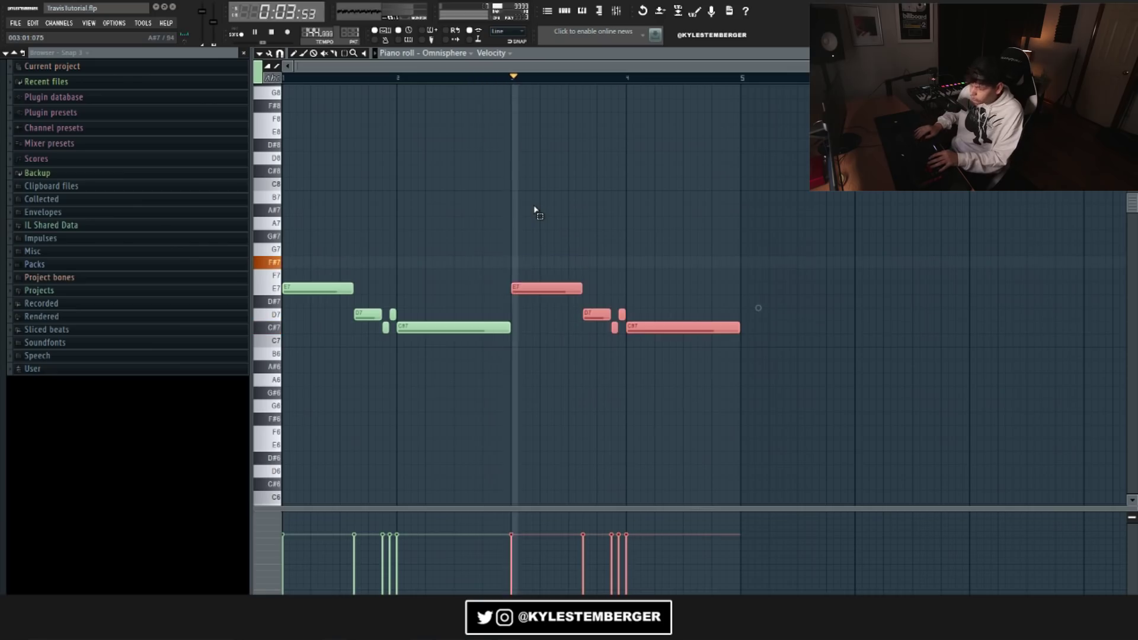
pyautogui.hotkey('ctrl', 'z')
pyautogui.scroll(-3, 533, 211)
pyautogui.press('space')
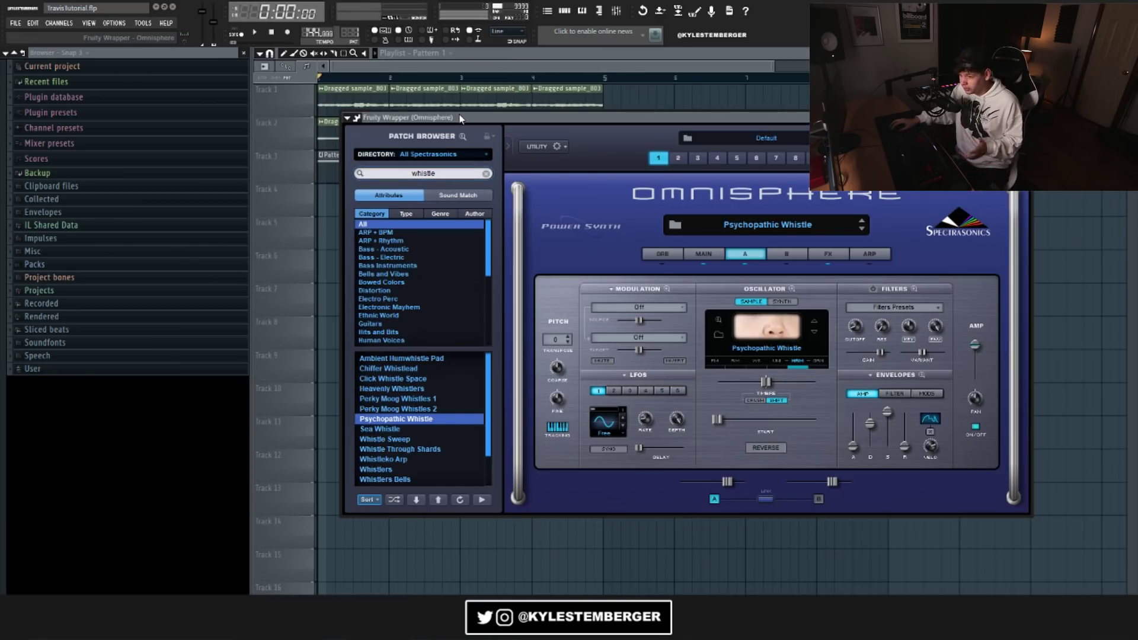
# Step: Close the Omnisphere plugin window and move the channel rack slightly higher over the playlist
pyautogui.moveTo(460, 118); pyautogui.dragTo(522, 136)
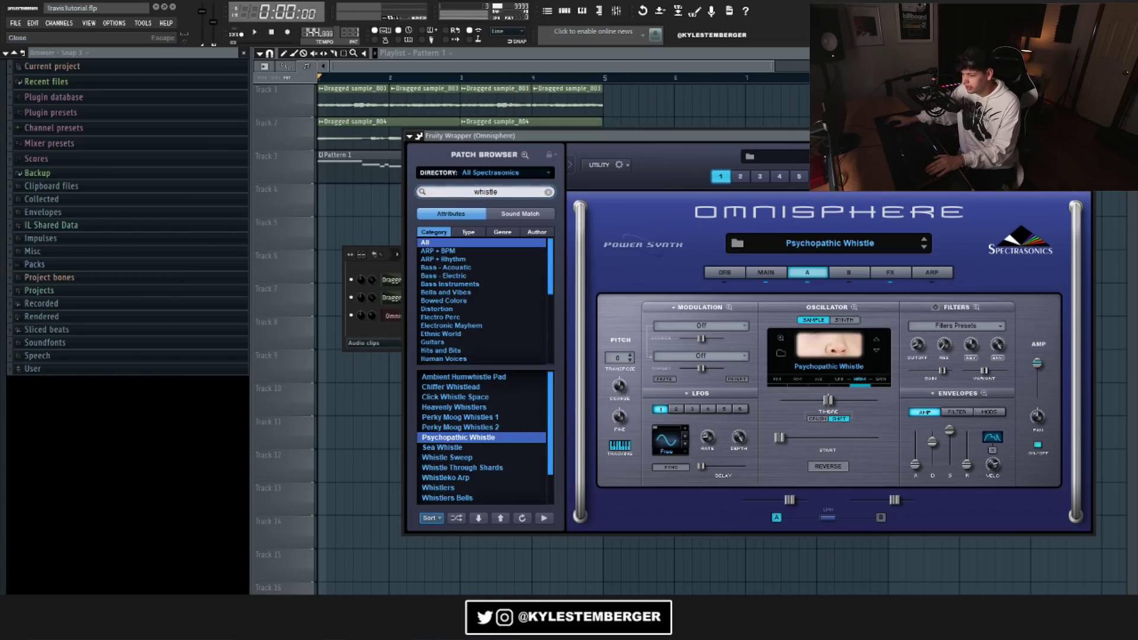
pyautogui.click(1088, 136)
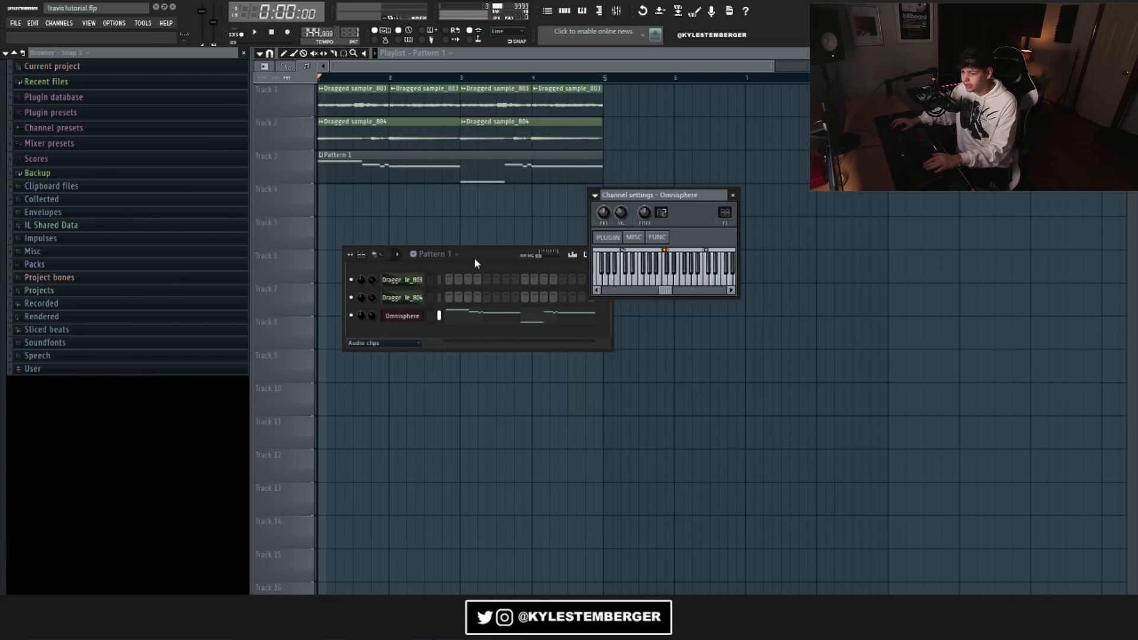
pyautogui.moveTo(474, 257); pyautogui.dragTo(464, 219)
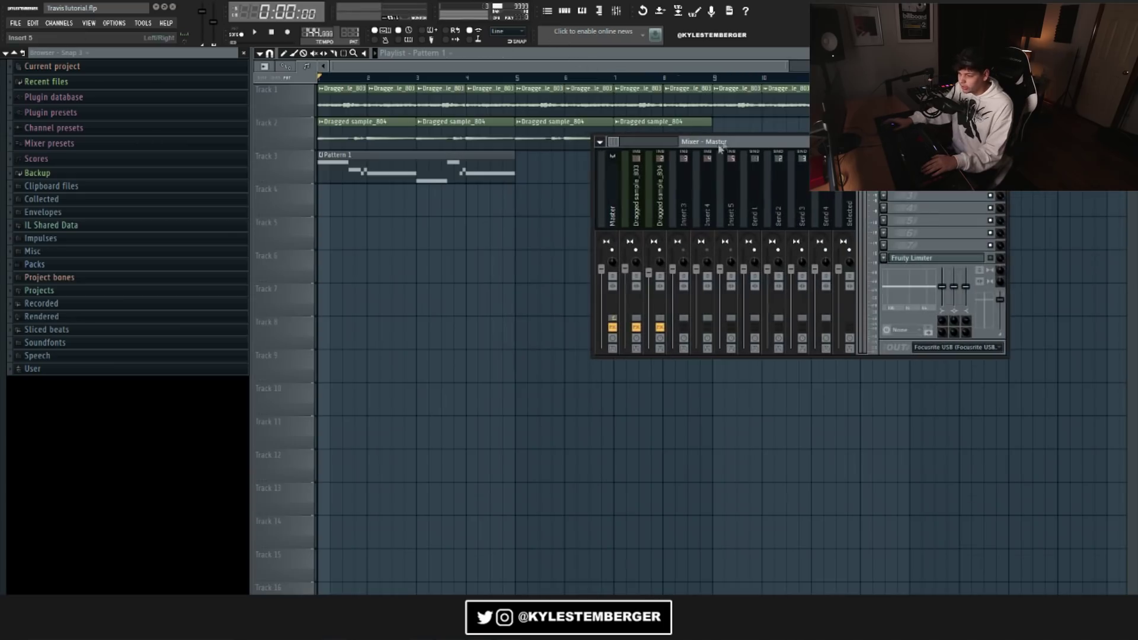
# Step: Render the armed Master mixer track to an audio clip in the playlist and mute the original Tracks 1 to 3
pyautogui.click(613, 348)
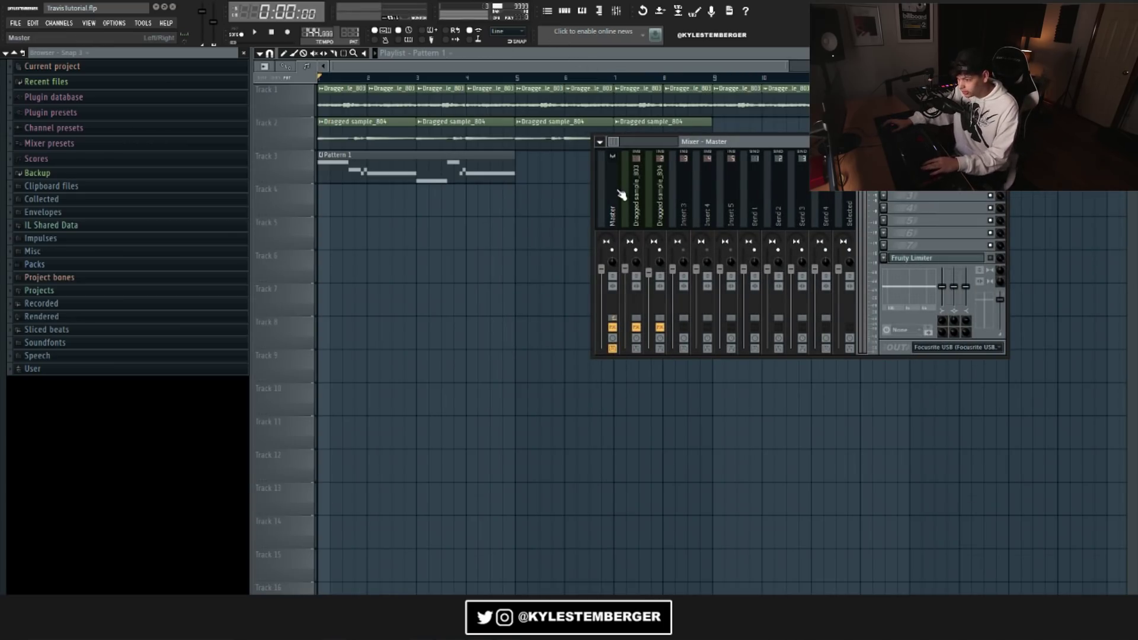
pyautogui.hotkey('alt', 'r')
pyautogui.click(638, 413)
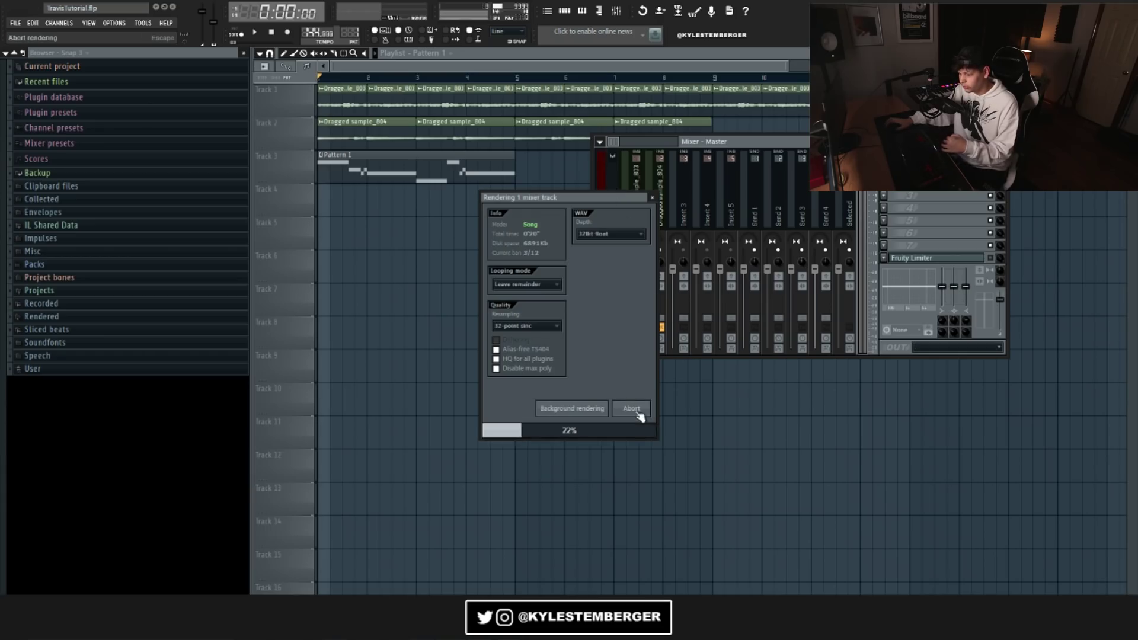
pyautogui.moveTo(709, 159); pyautogui.dragTo(706, 153)
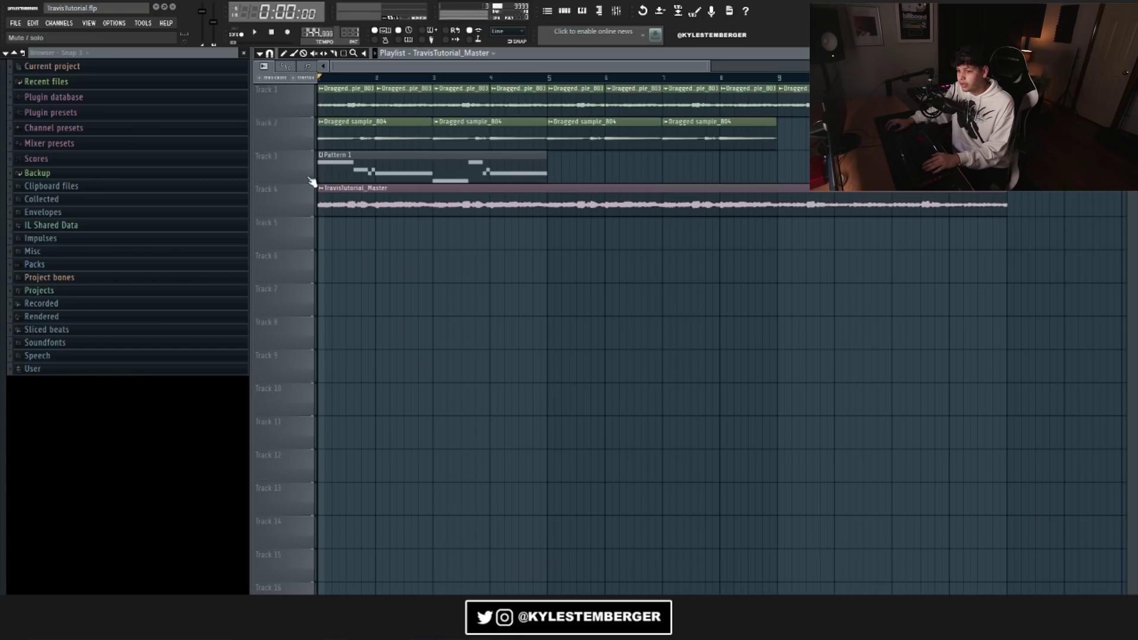
pyautogui.moveTo(311, 181); pyautogui.dragTo(316, 148)
pyautogui.click(311, 110)
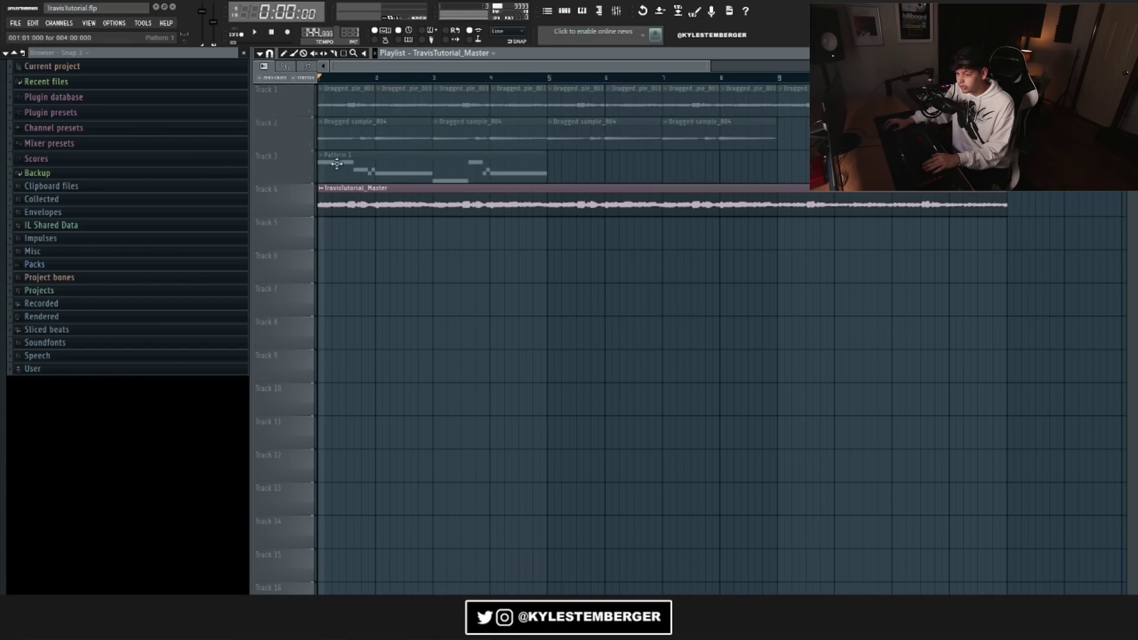
# Step: Set the time stretching mode of the TravisTutorial_Master clip to Tonal and play it back
pyautogui.doubleClick(409, 198)
pyautogui.click(682, 349)
pyautogui.click(708, 410)
pyautogui.press('space')
pyautogui.moveTo(674, 256); pyautogui.dragTo(761, 327)
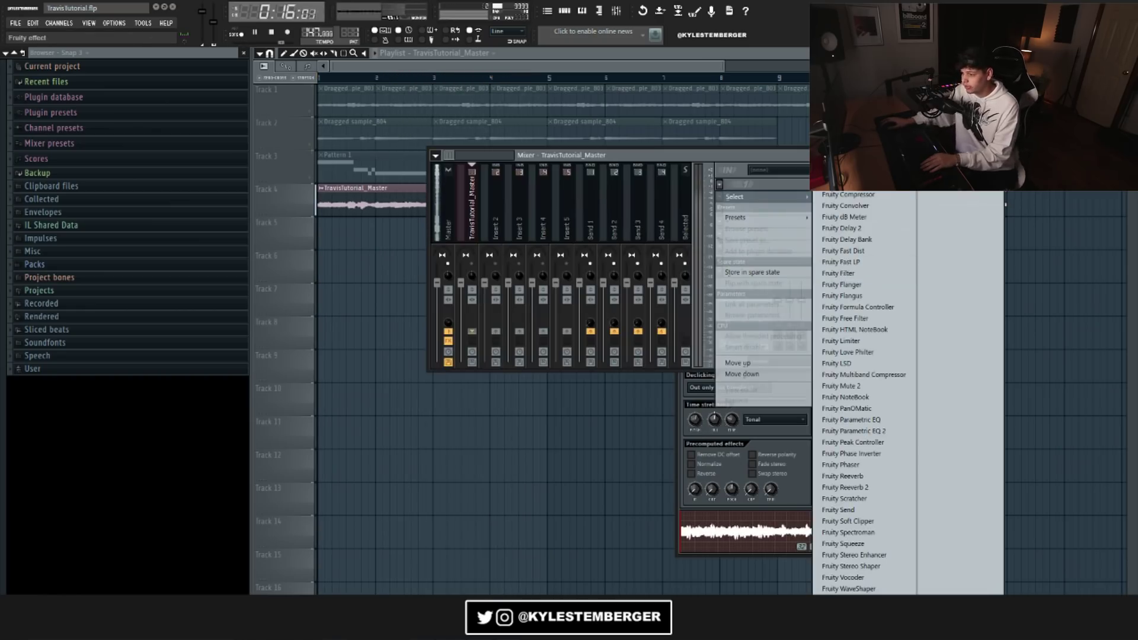
# Step: Load RC-20 Retro Color in the first effect slot of the TravisTutorial_Master mixer track and open its controls
pyautogui.click(948, 157)
pyautogui.moveTo(780, 157); pyautogui.dragTo(916, 147)
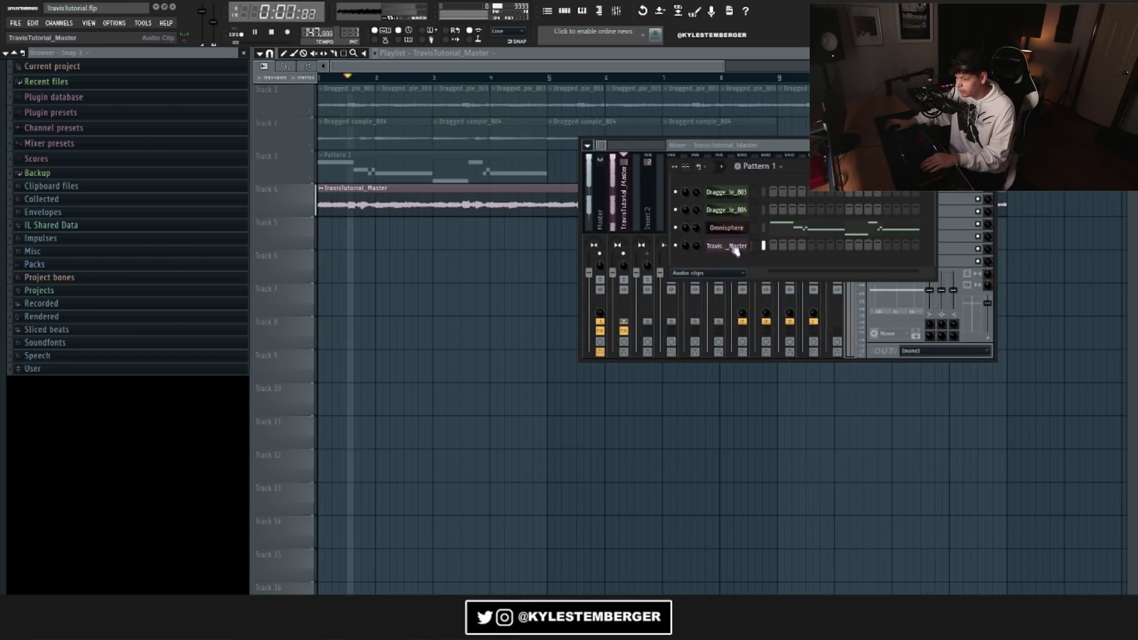
pyautogui.click(734, 249)
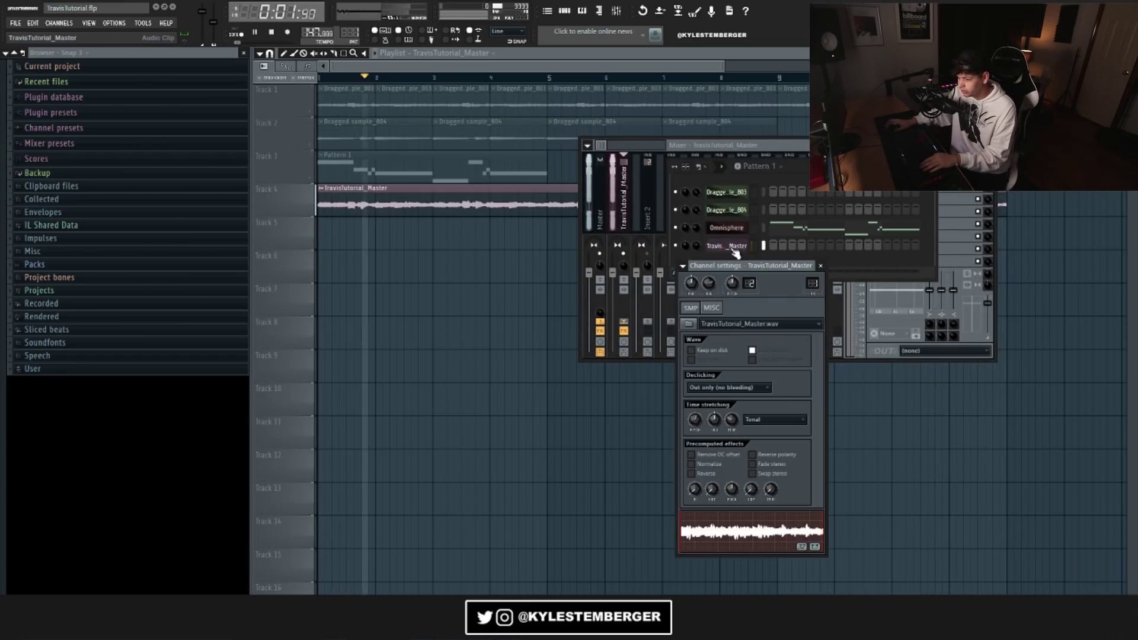
pyautogui.click(640, 218)
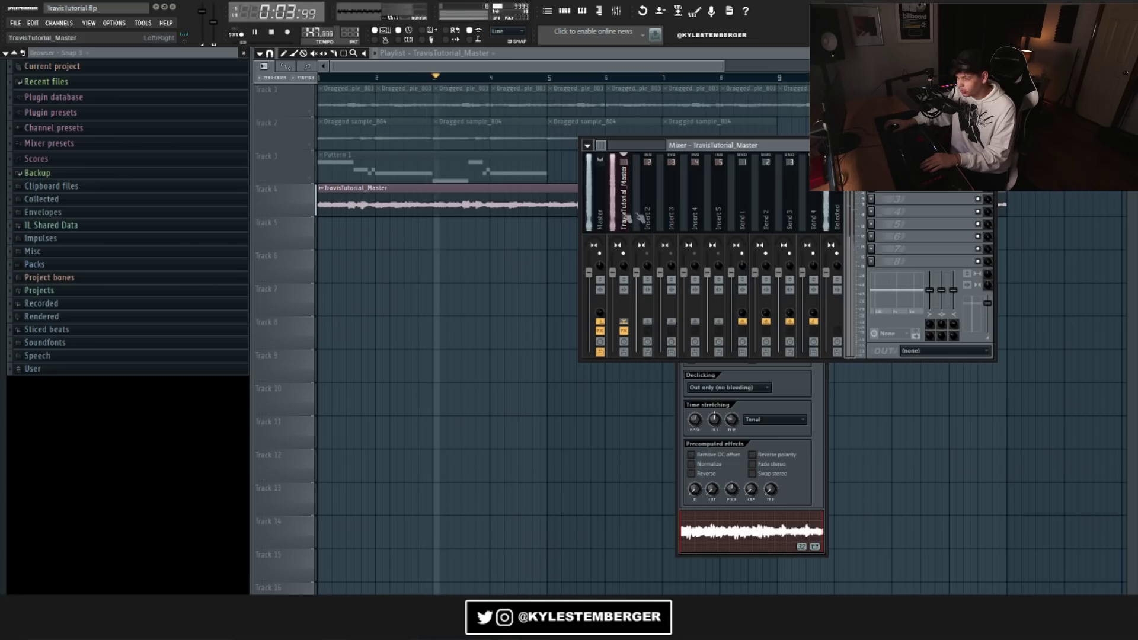
pyautogui.click(921, 174)
# Step: Adjust RC-20's Noise to around 13%, reduce Wobble slightly and raise the EQ Tone a little
pyautogui.moveTo(623, 375); pyautogui.dragTo(624, 388)
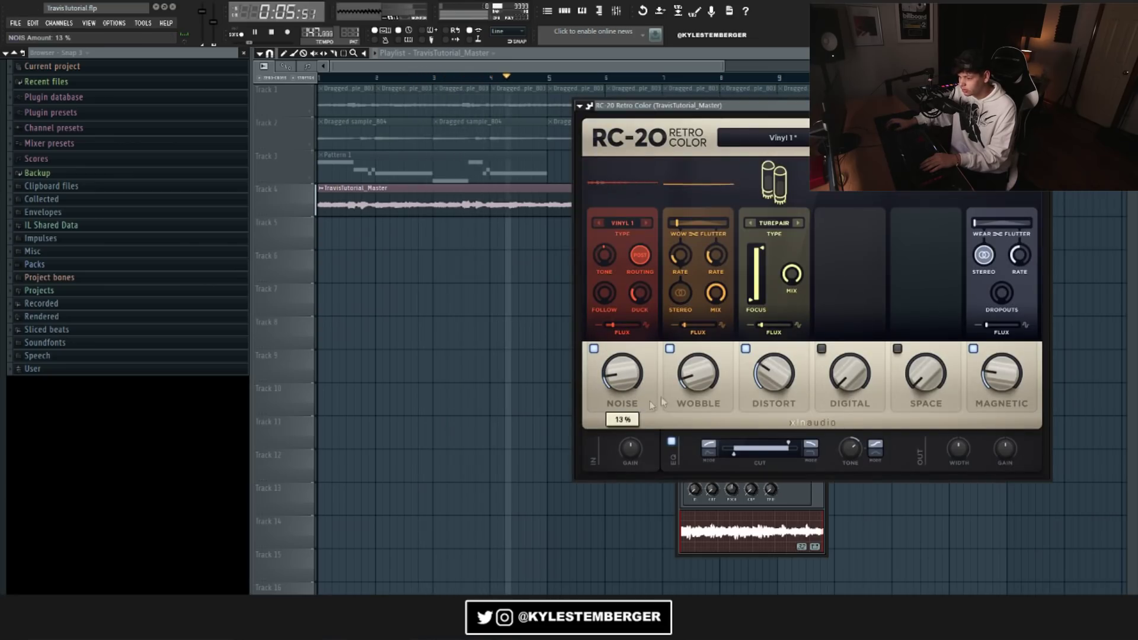
pyautogui.moveTo(698, 374); pyautogui.dragTo(698, 382)
pyautogui.moveTo(623, 375); pyautogui.dragTo(624, 371)
pyautogui.moveTo(851, 449); pyautogui.dragTo(851, 442)
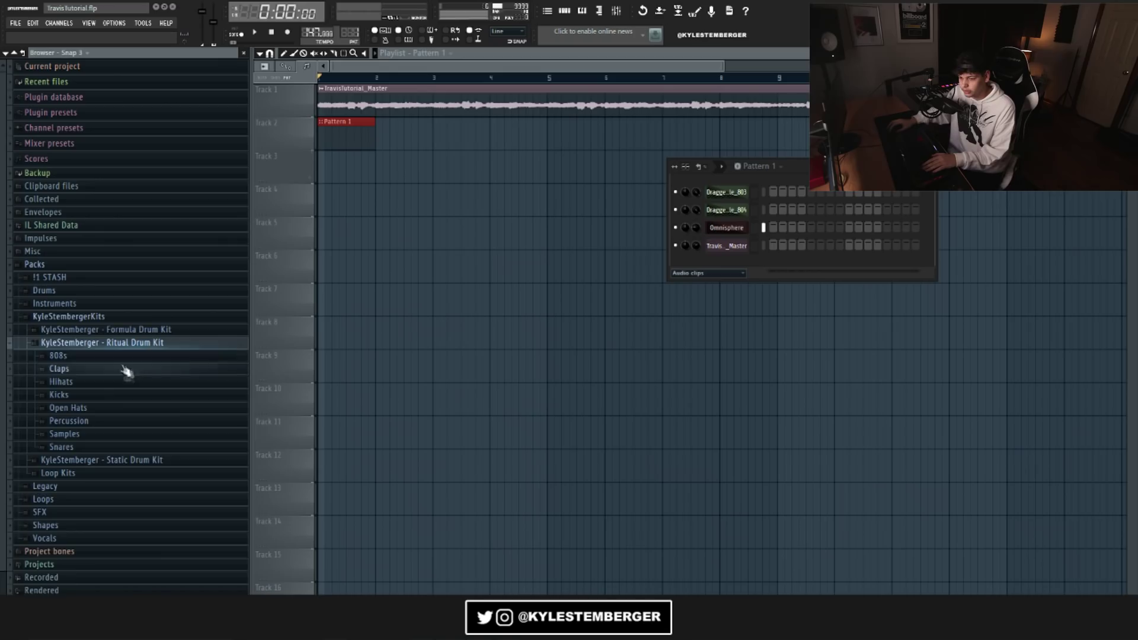
# Step: Load the 808 (Models) sample from the Ritual Drum Kit's 808s into the channel rack and open its piano roll
pyautogui.click(116, 358)
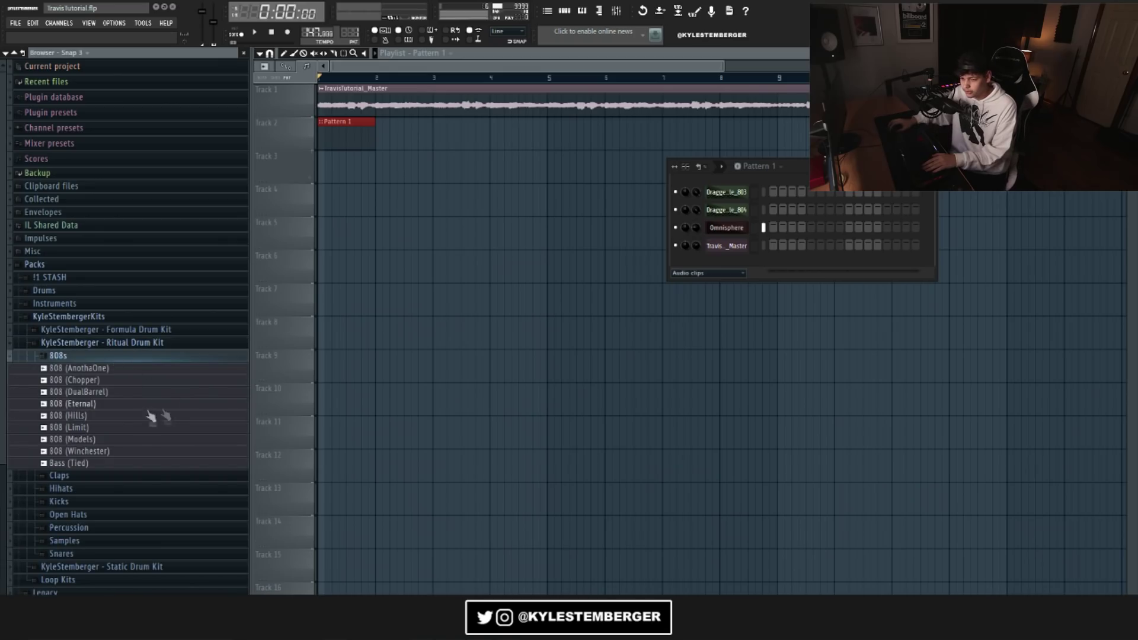
pyautogui.moveTo(75, 439); pyautogui.dragTo(711, 260)
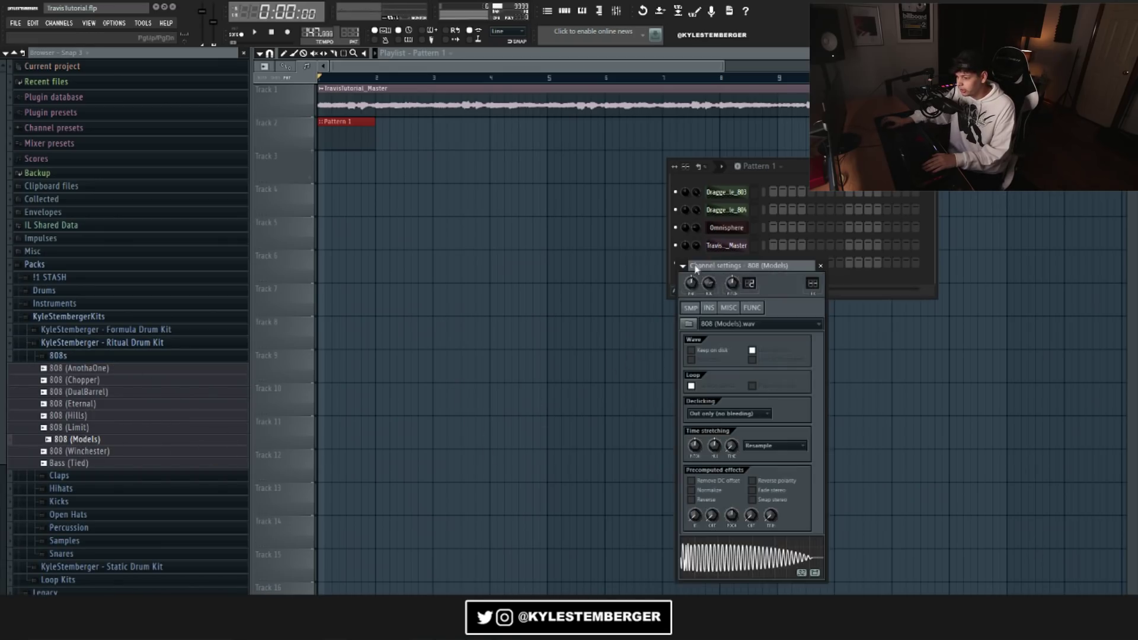
pyautogui.click(820, 267)
pyautogui.rightClick(743, 263)
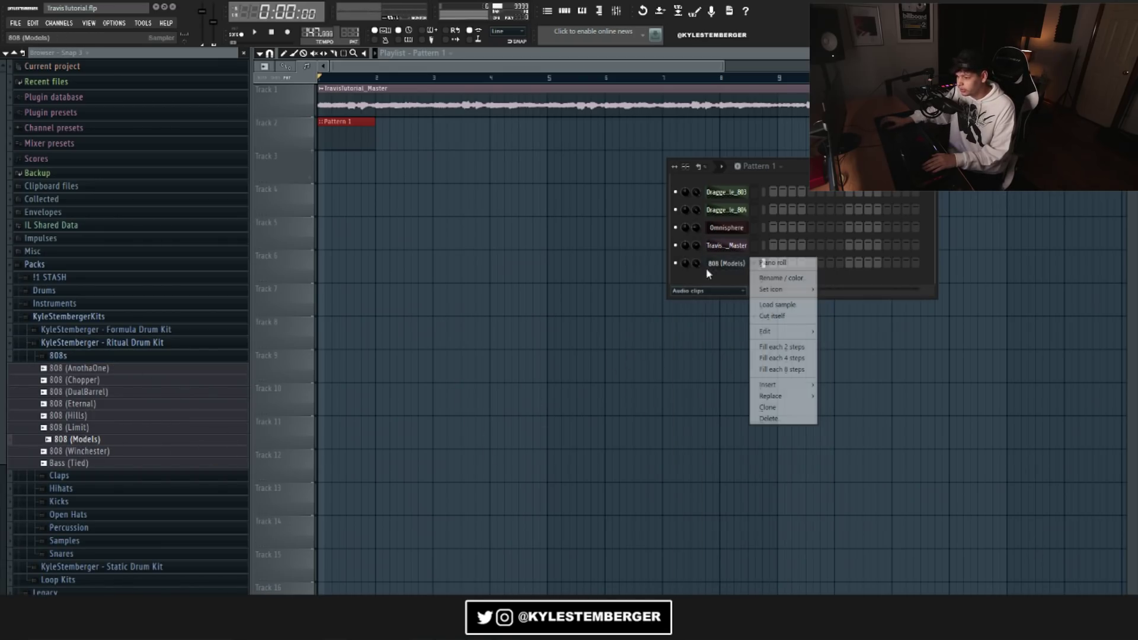
pyautogui.click(771, 264)
pyautogui.scroll(-3, 853, 119)
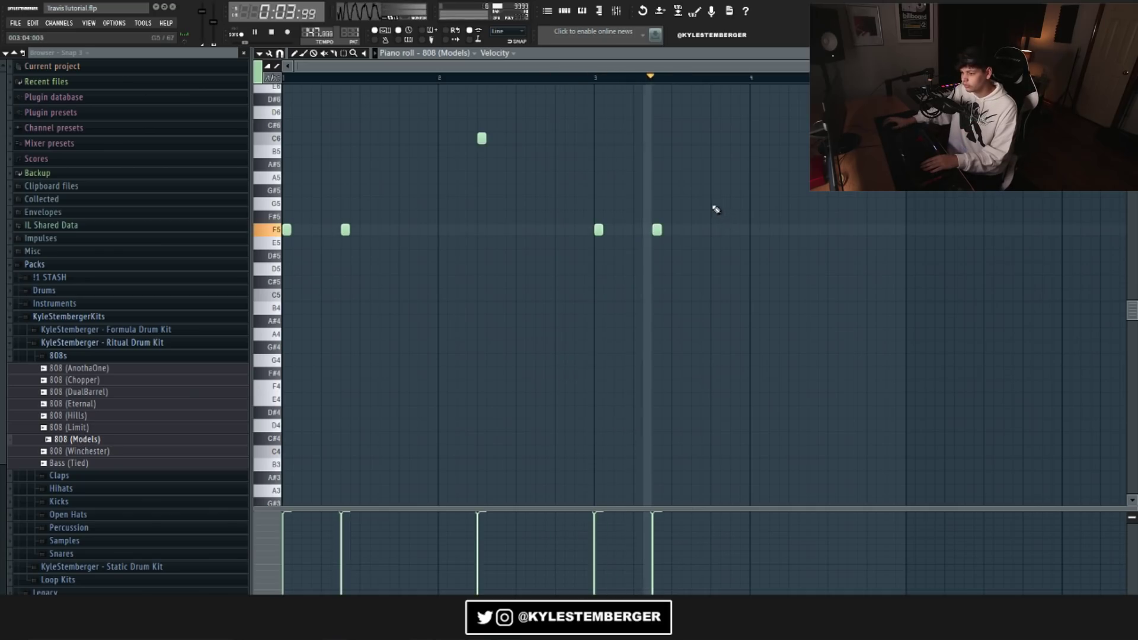
# Step: Complete the 808 (Models) line with a G5 note late in bar 3 and a C6 note in bar 4, repeating it across eight bars
pyautogui.click(715, 203)
pyautogui.click(793, 138)
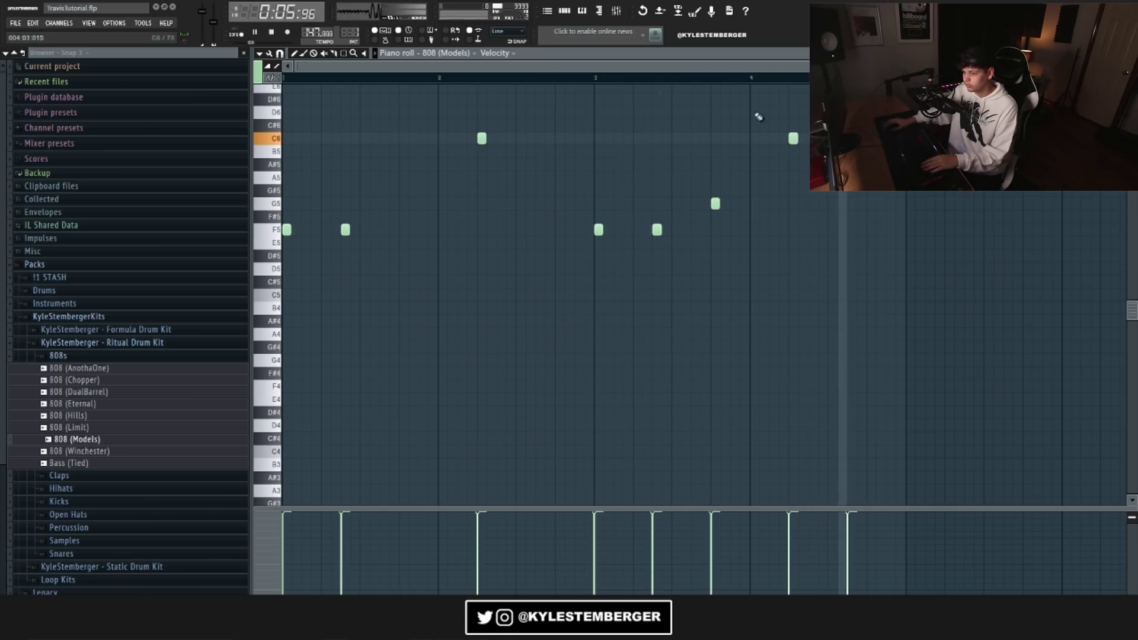
pyautogui.press('space')
pyautogui.moveTo(889, 185); pyautogui.dragTo(447, 93)
pyautogui.moveTo(933, 238); pyautogui.dragTo(544, 86)
pyautogui.moveTo(882, 211); pyautogui.dragTo(389, 112)
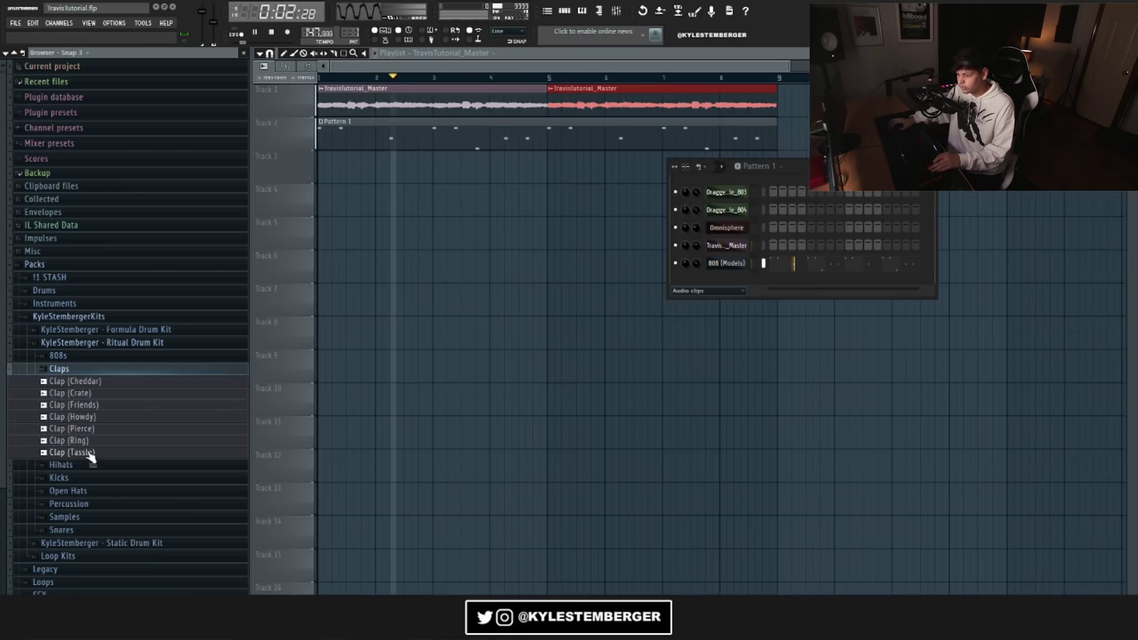
# Step: Add the Clap (Tassle) sample to Pattern 1 with a hit on step 9, Normalize enabled and its channel volume adjusted
pyautogui.moveTo(74, 453); pyautogui.dragTo(724, 290)
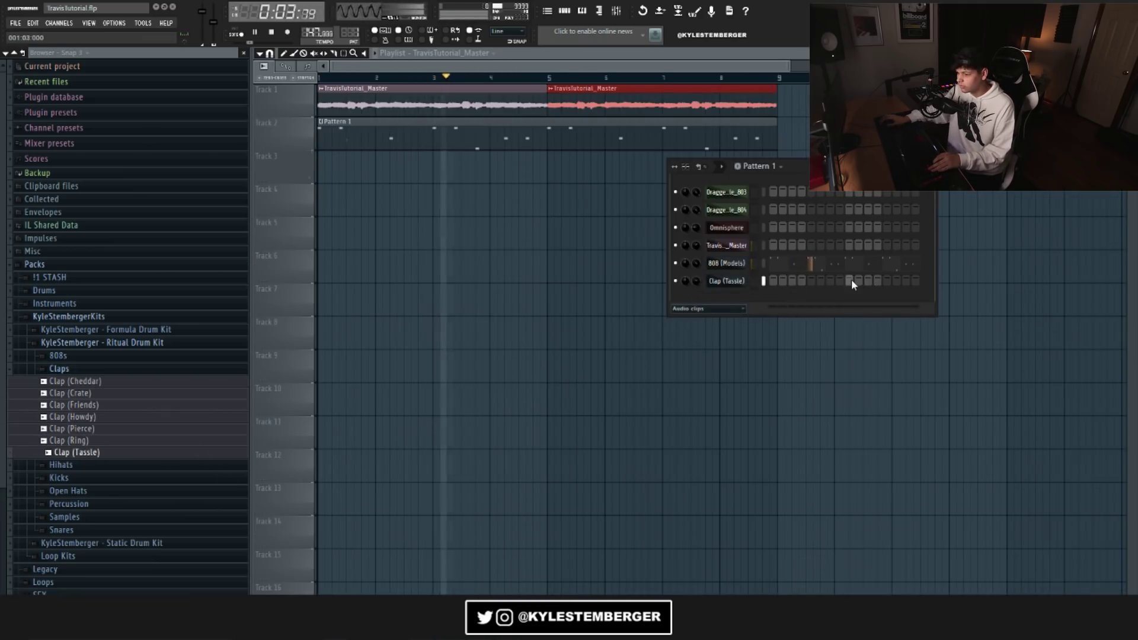
pyautogui.click(850, 279)
pyautogui.click(740, 281)
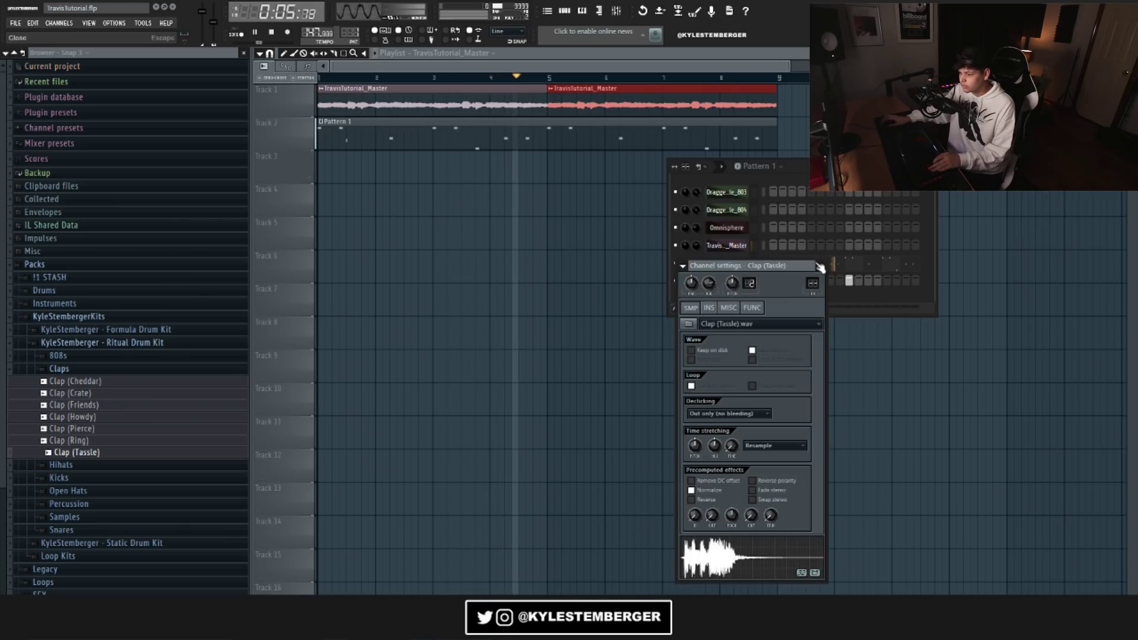
pyautogui.click(725, 281)
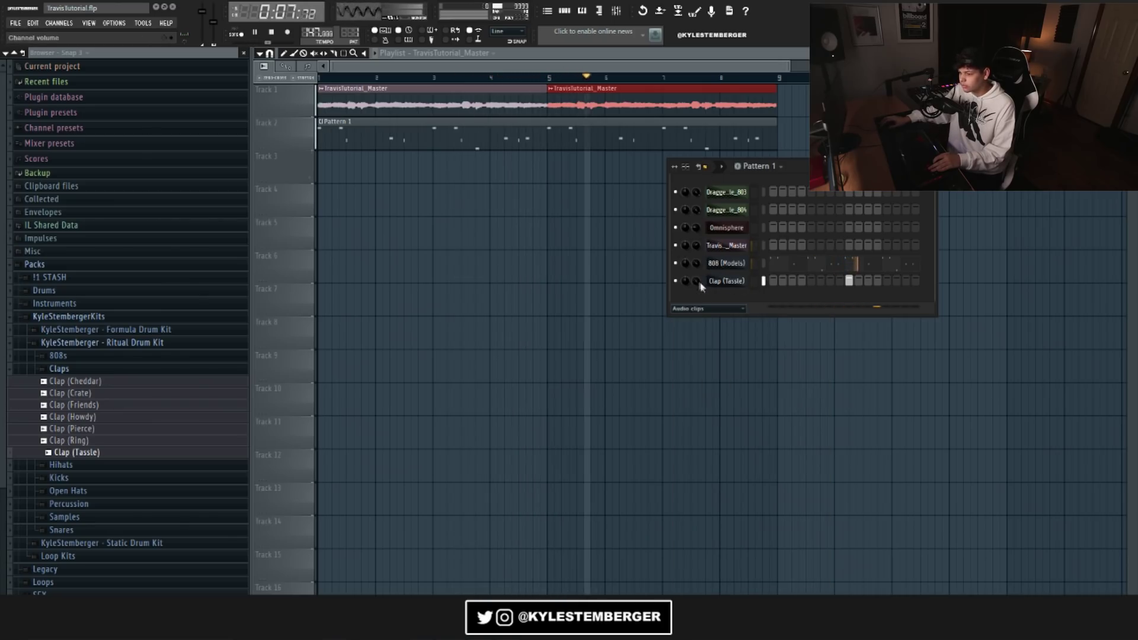
pyautogui.moveTo(695, 278); pyautogui.dragTo(695, 274)
# Step: Add Hat (Dusk) from the Hihats folder to the channel rack, fill every 2 steps and adjust its channel volume
pyautogui.click(89, 465)
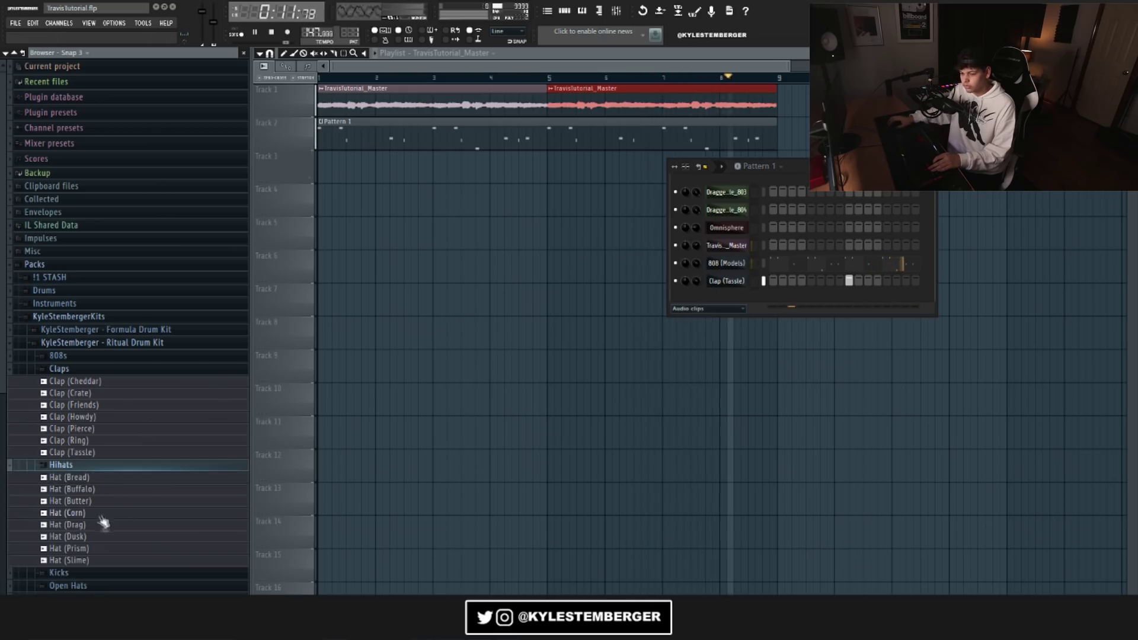
pyautogui.moveTo(95, 536); pyautogui.dragTo(696, 304)
pyautogui.rightClick(734, 299)
pyautogui.click(791, 382)
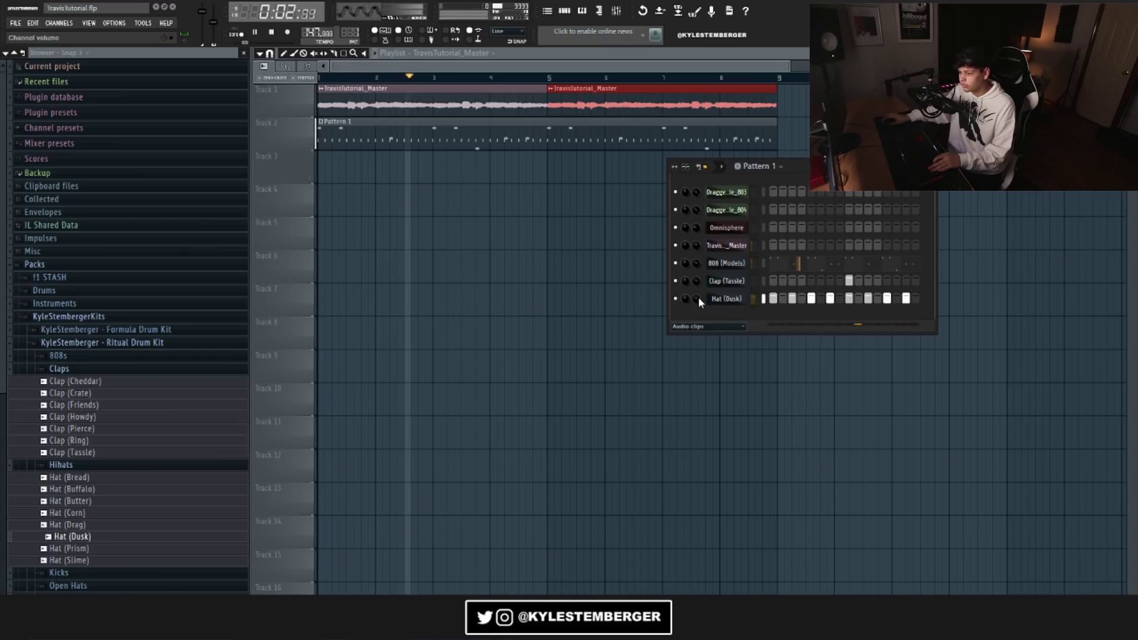
pyautogui.rightClick(698, 297)
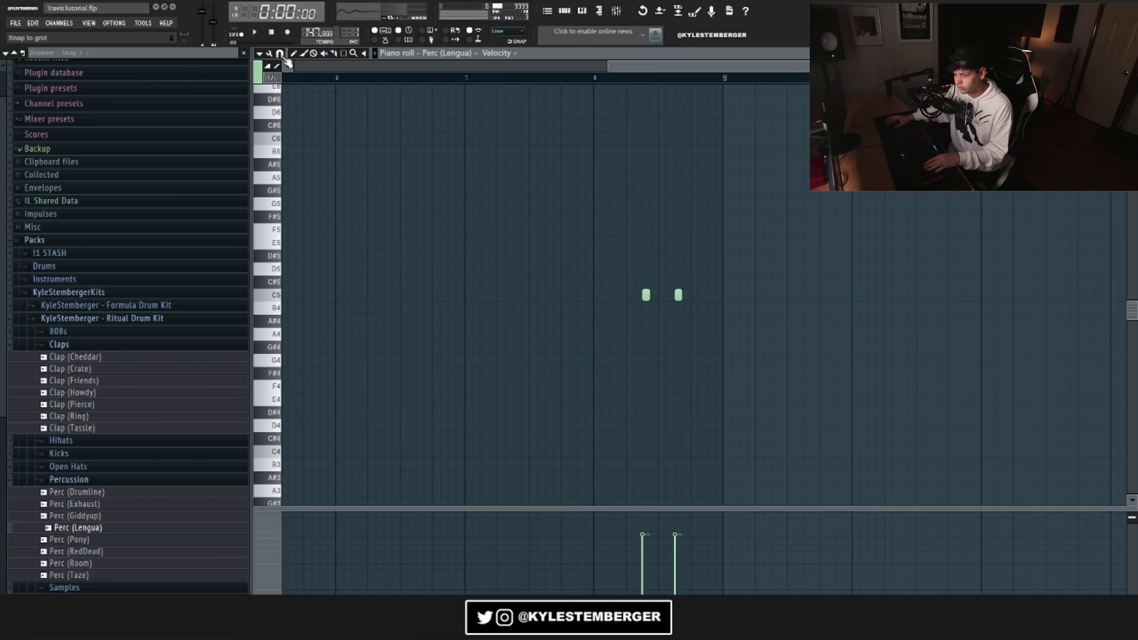
# Step: With snapping at 1/3 step, add a third C5 hit and a fast roll after the second hit to Perc (Lengua) in bar 8
pyautogui.click(281, 55)
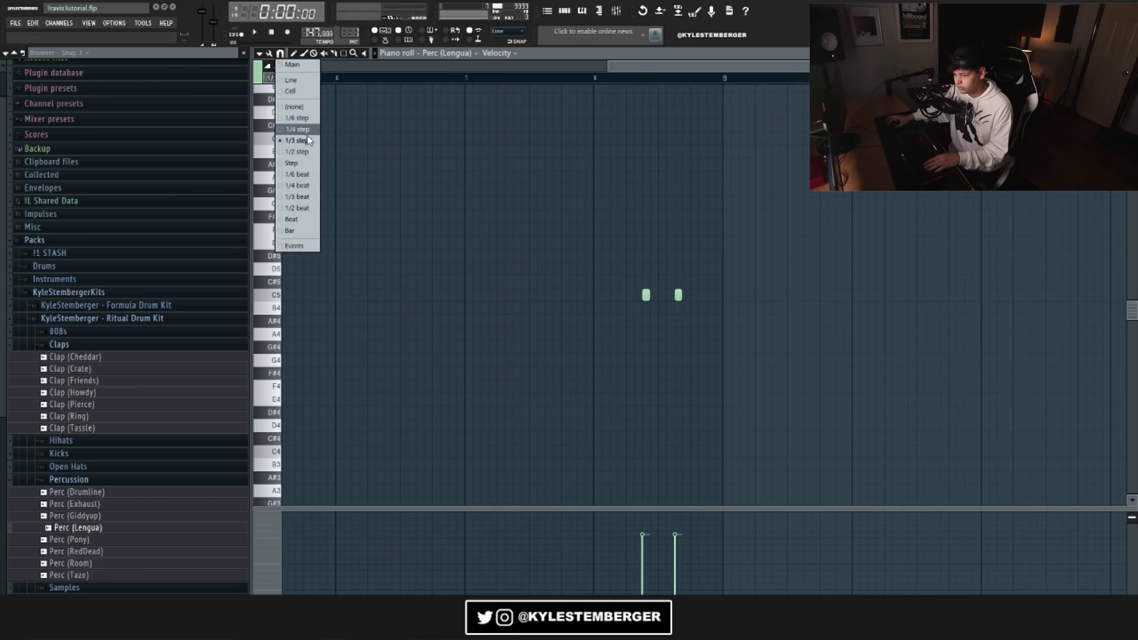
pyautogui.click(306, 140)
pyautogui.click(632, 78)
pyautogui.press('space')
pyautogui.click(709, 295)
pyautogui.click(625, 80)
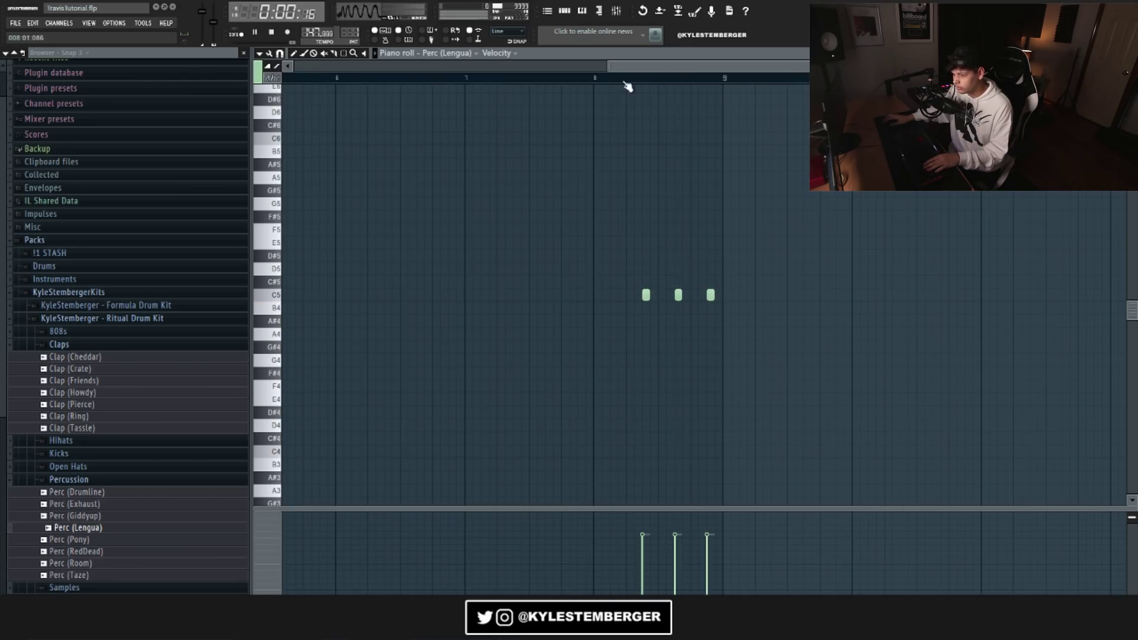
pyautogui.click(686, 295)
pyautogui.click(694, 295)
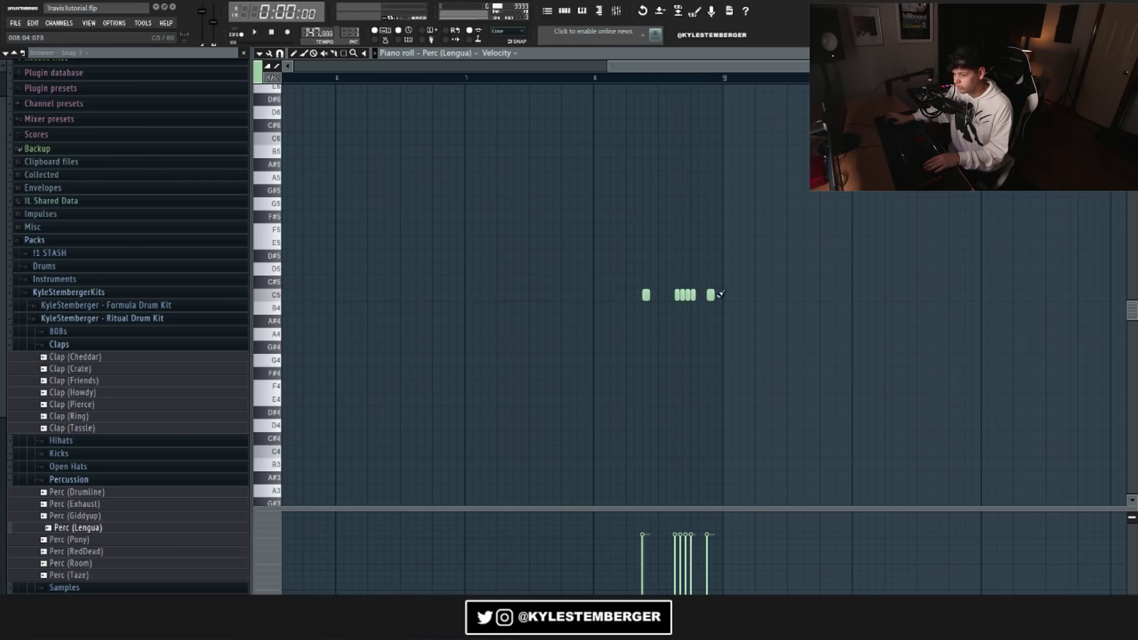
pyautogui.click(627, 74)
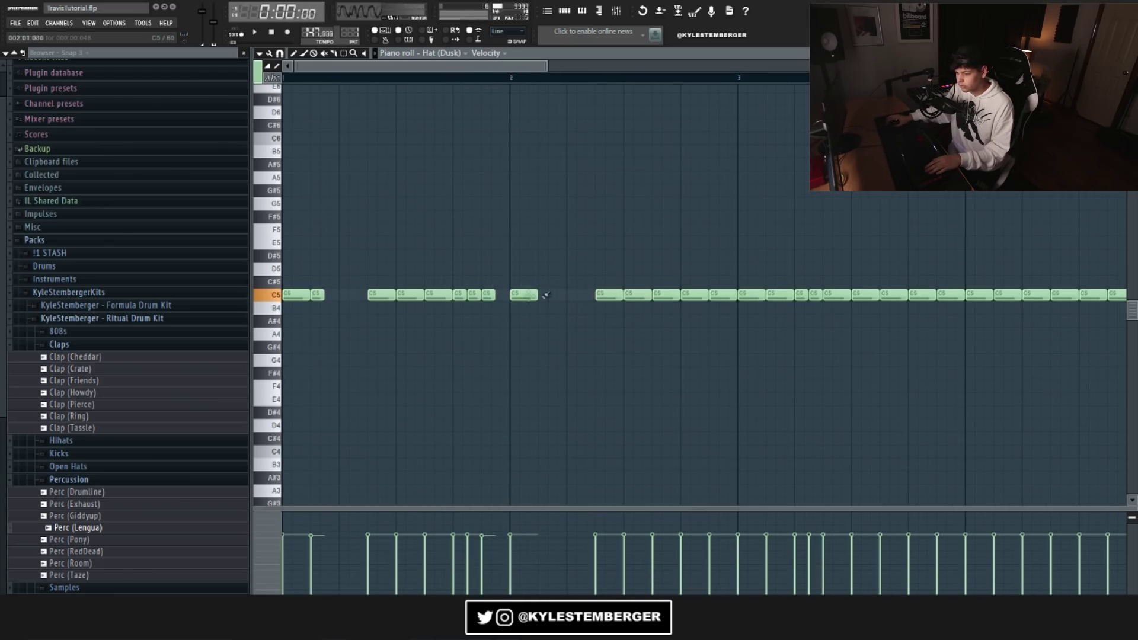
# Step: Shift the first Hat (Dusk) note of bar 2 slightly later, into the gap before the following run of hats
pyautogui.click(560, 295)
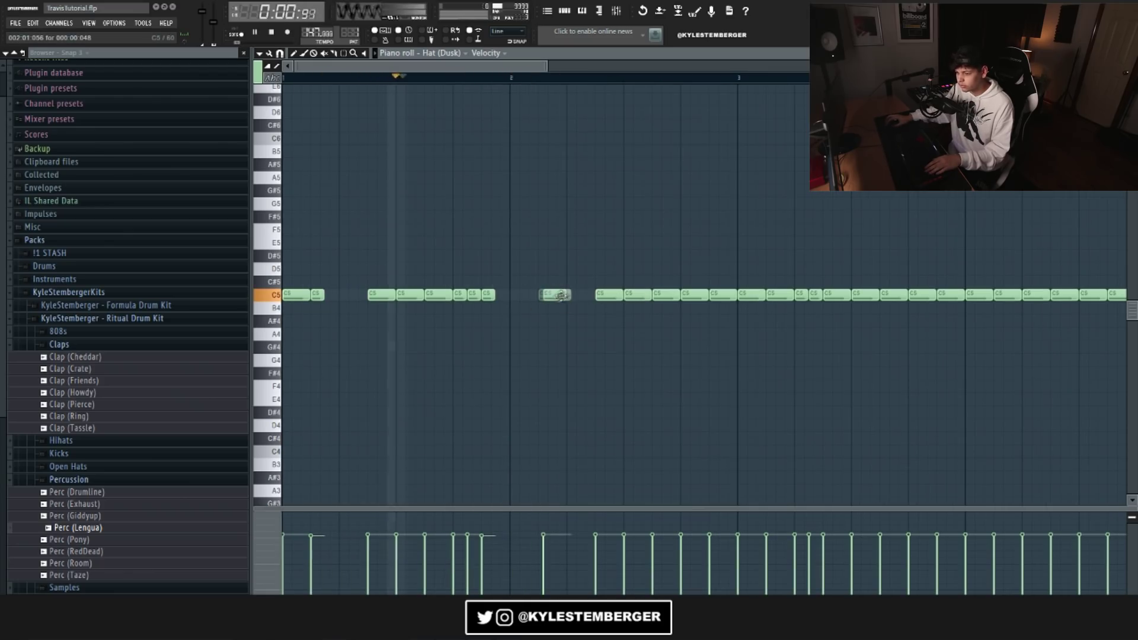
pyautogui.moveTo(560, 294); pyautogui.dragTo(557, 294)
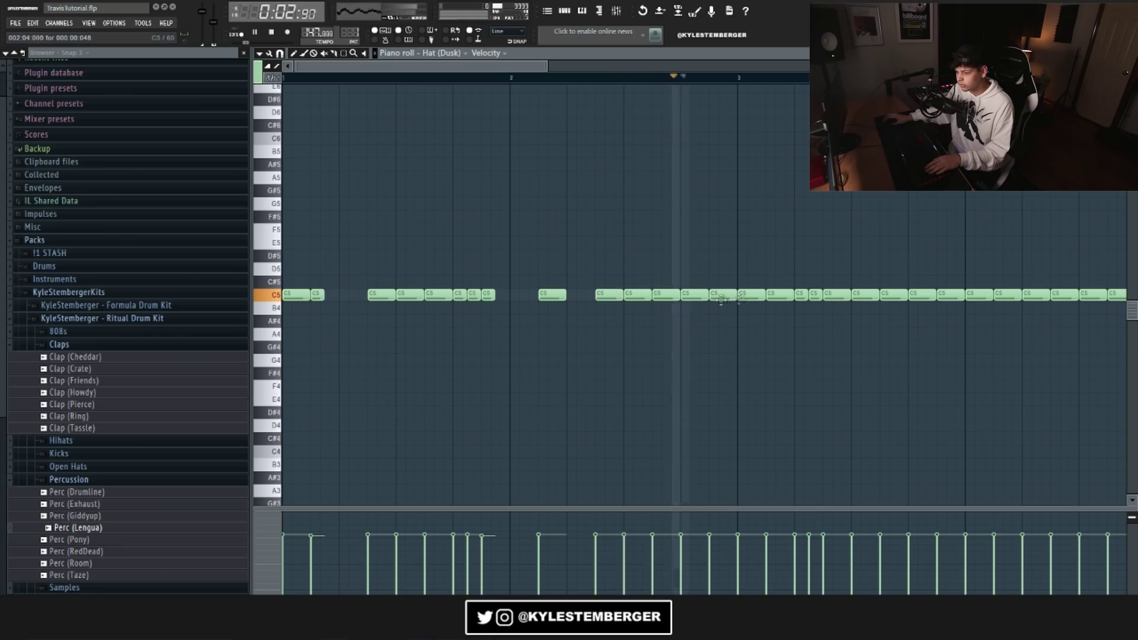
# Step: Replace the Hat (Dusk) notes from bar 3 onward with three copies of the edited two-bar pattern, filling eight bars
pyautogui.moveTo(549, 66); pyautogui.dragTo(1120, 67)
pyautogui.press('space')
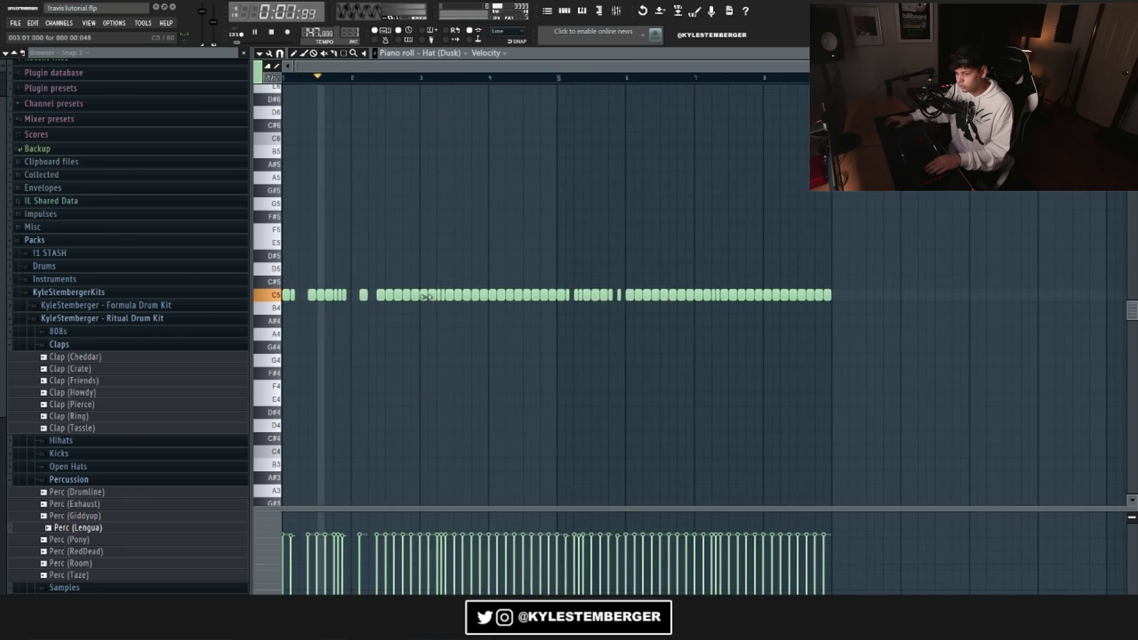
pyautogui.moveTo(423, 295); pyautogui.dragTo(846, 300)
pyautogui.hotkey('ctrl', 'b')
pyautogui.hotkey('ctrl', 'b')
pyautogui.hotkey('ctrl', 'b')
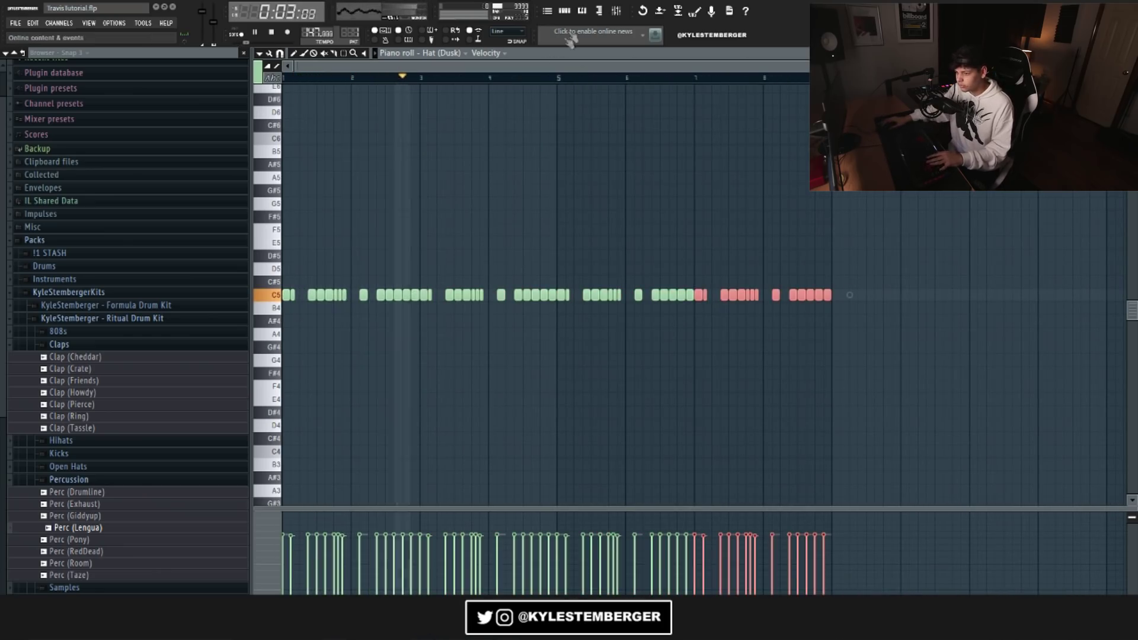
# Step: Load Perc (Pony) from the Percussion folder and place A#4 hits in bars 2, 3, 4, 6, 7 and 8
pyautogui.press('F6')
pyautogui.click(116, 480)
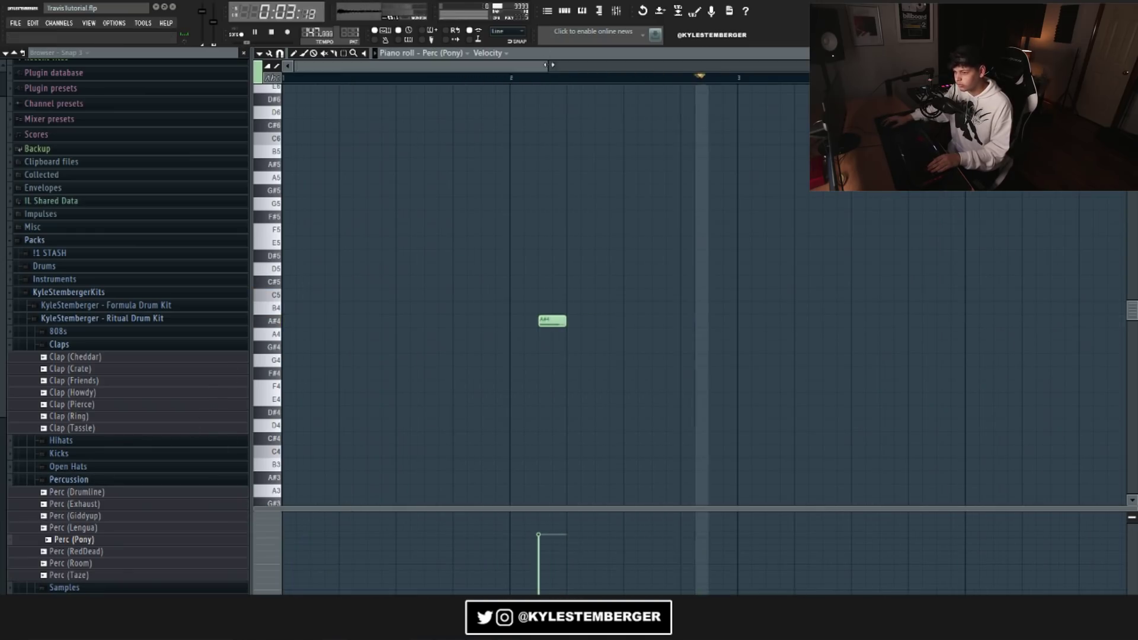
pyautogui.keyDown('ctrl'); pyautogui.scroll(-3, 751, 271); pyautogui.keyUp('ctrl')
pyautogui.click(533, 320)
pyautogui.click(555, 320)
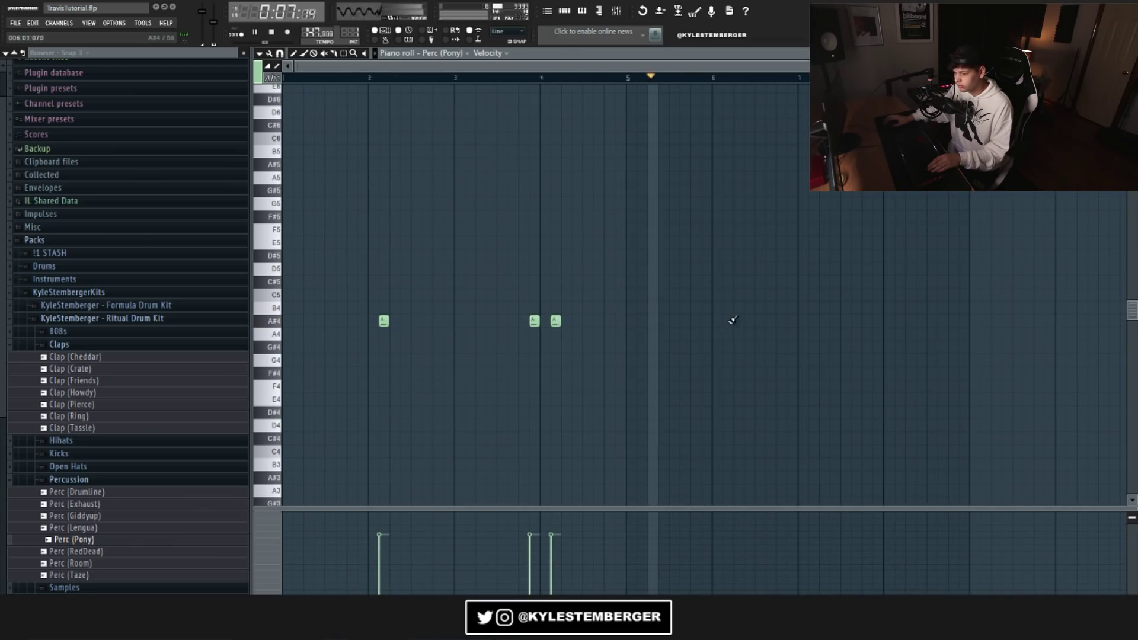
pyautogui.click(727, 320)
pyautogui.click(878, 320)
pyautogui.click(899, 320)
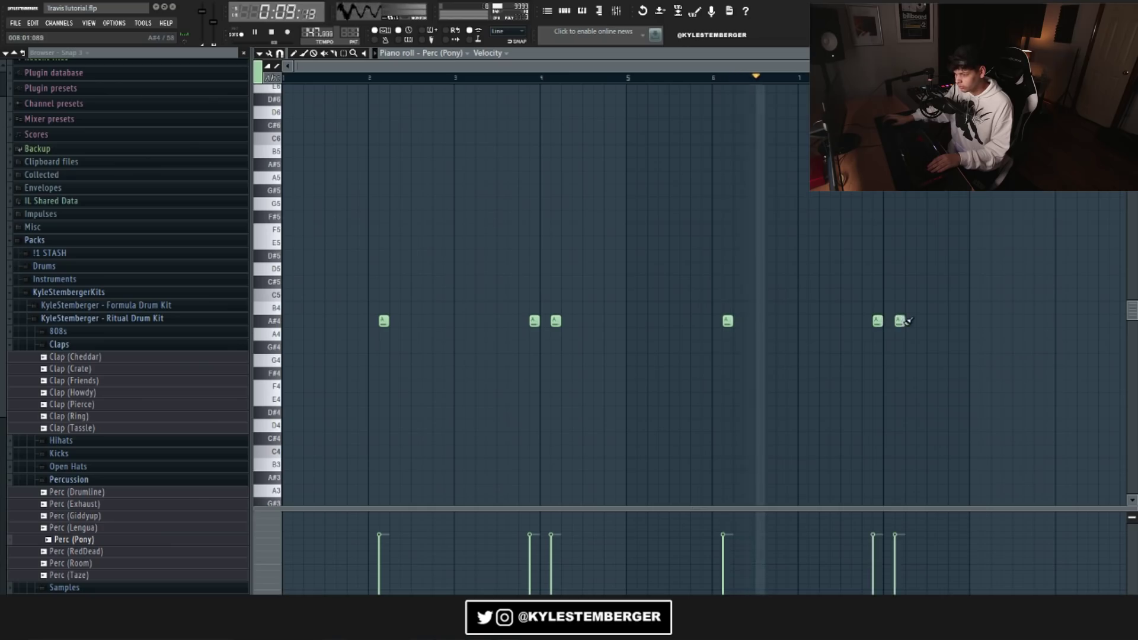
# Step: Show the channel rack and open the Ritual Drum Kit's Snares folder to add the Snare (H2O) sample
pyautogui.click(582, 11)
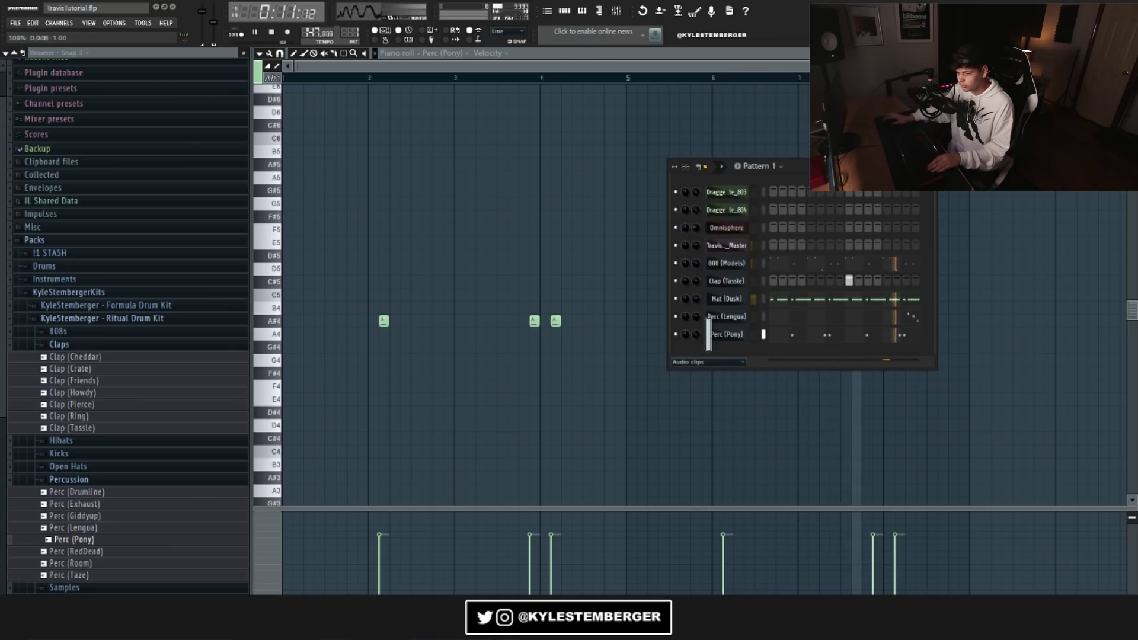
pyautogui.click(112, 480)
pyautogui.click(107, 506)
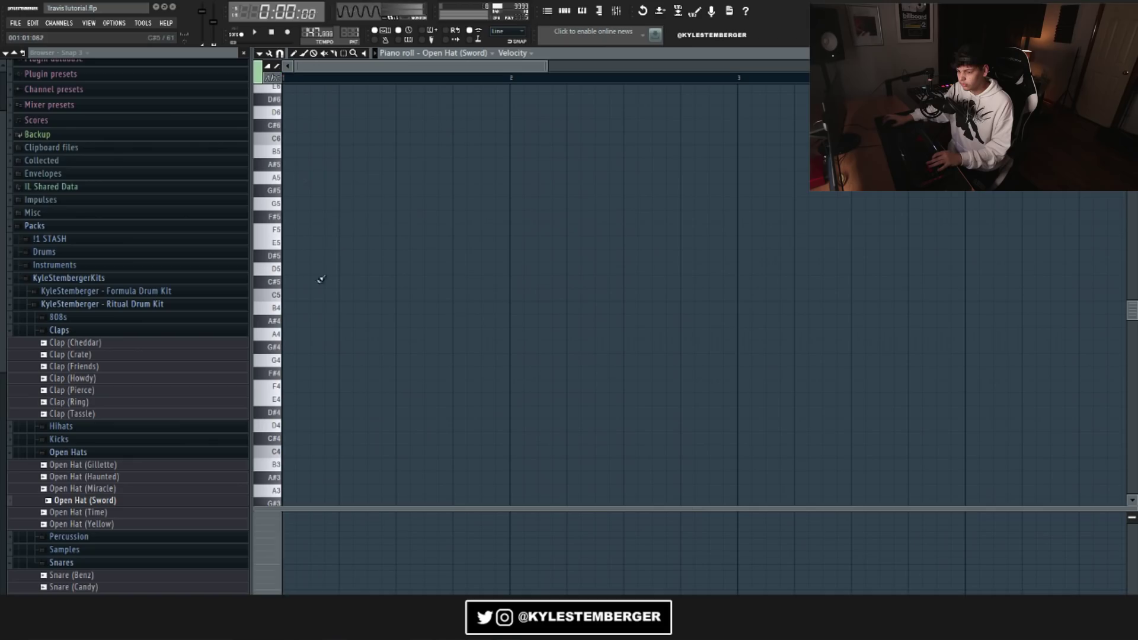
# Step: Place C5 hits for Open Hat (Sword) at the start of bars 1 and 5, and bring back the channel rack
pyautogui.click(294, 294)
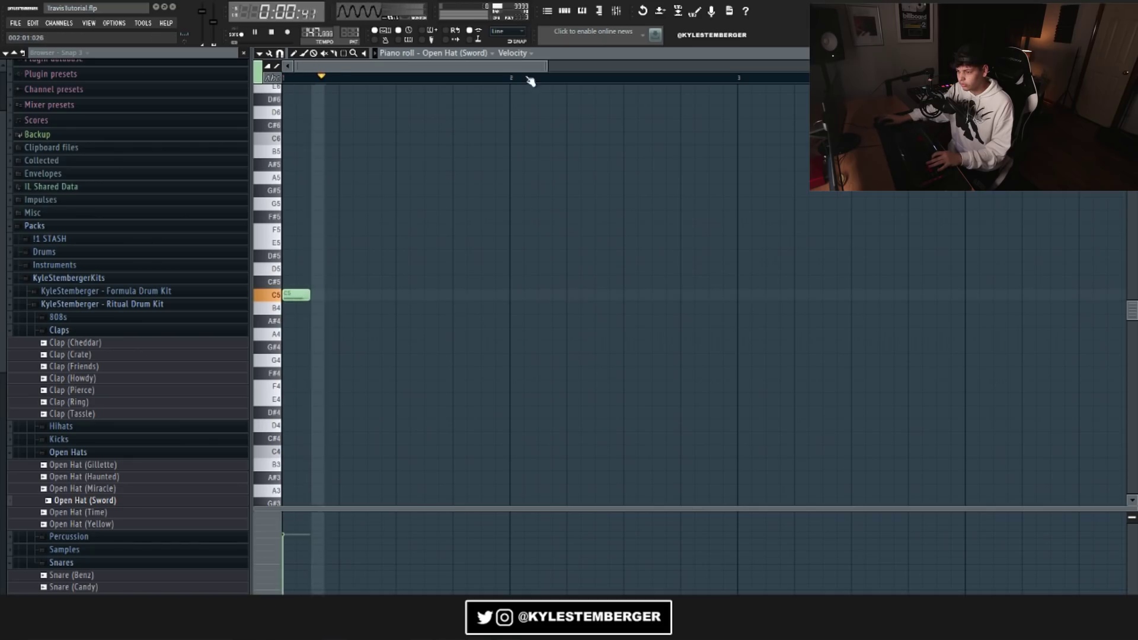
pyautogui.scroll(-3, 751, 310)
pyautogui.click(537, 307)
pyautogui.moveTo(537, 307); pyautogui.dragTo(545, 294)
pyautogui.press('F6')
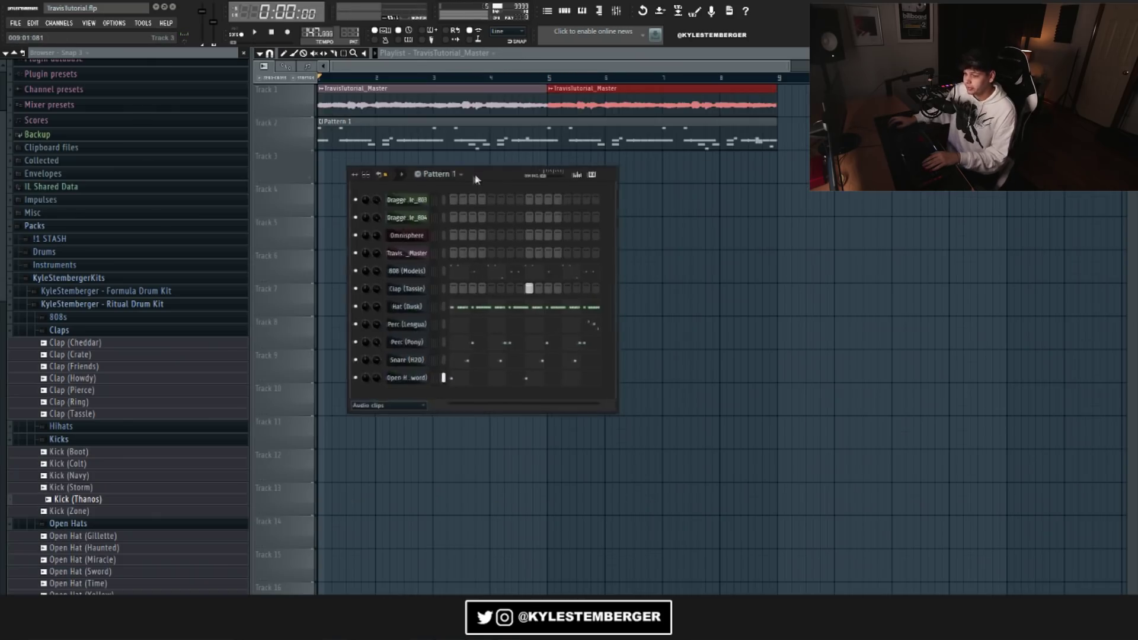
# Step: Move the channel rack aside, play back the arrangement in the playlist and review the 808 (Models) channel
pyautogui.moveTo(476, 178); pyautogui.dragTo(700, 163)
pyautogui.click(436, 54)
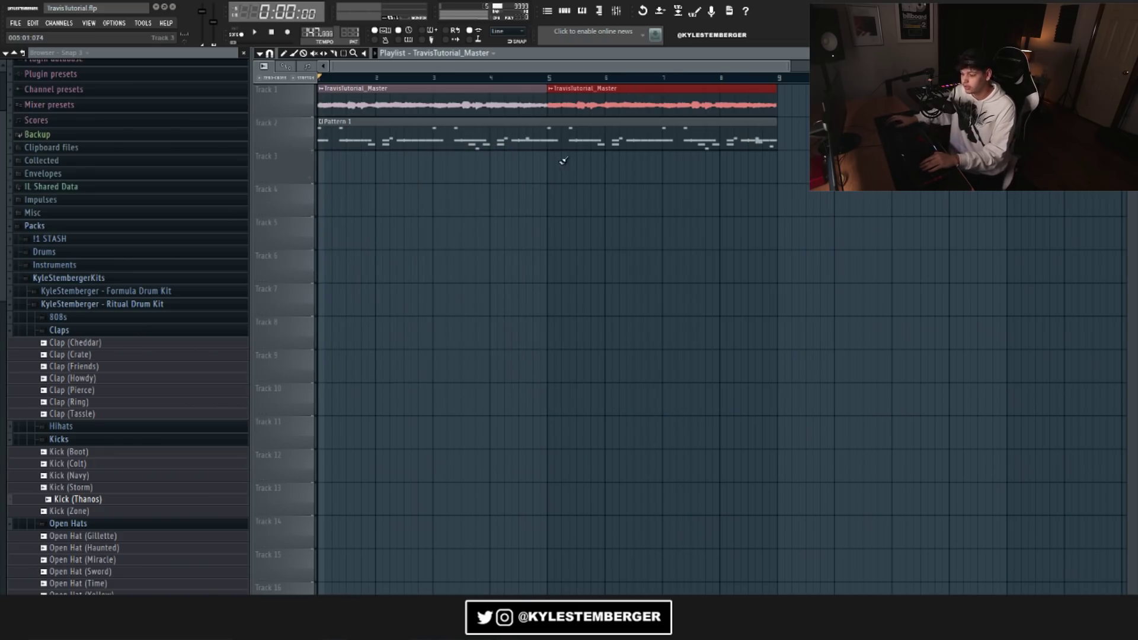
pyautogui.press('space')
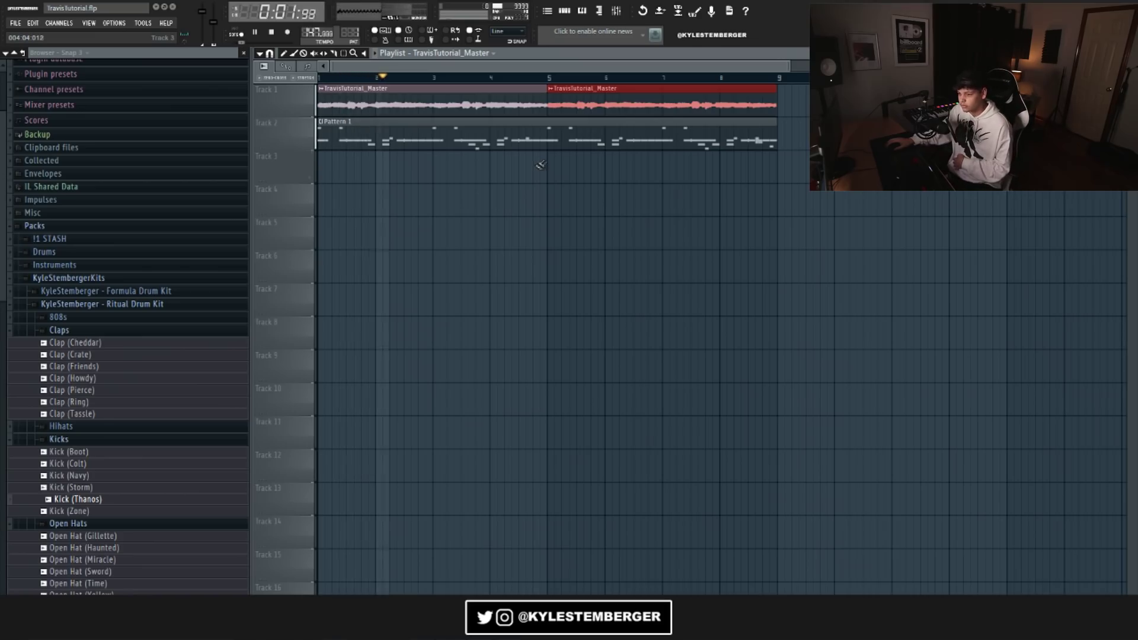
pyautogui.press('F6')
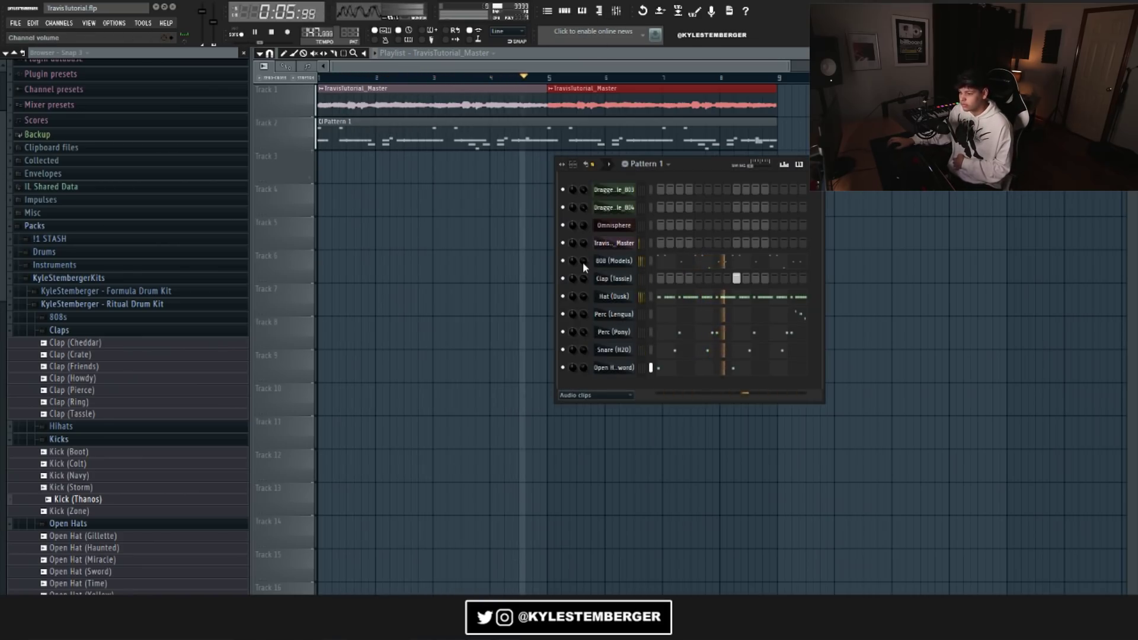
pyautogui.click(696, 258)
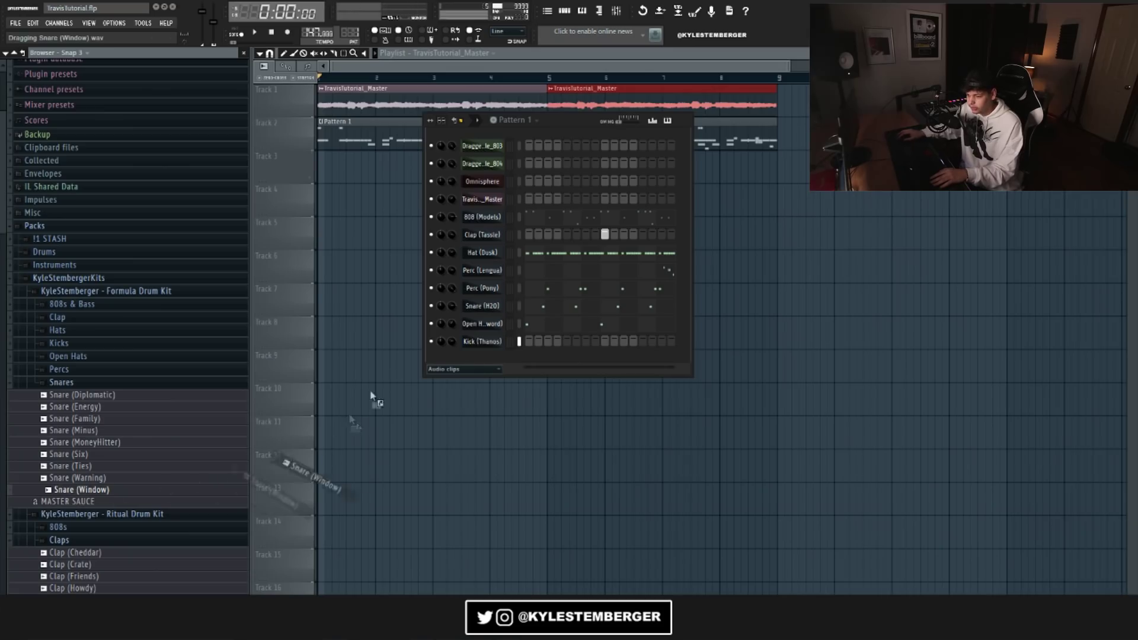
# Step: Add the Snare (Window) sample from the Formula Drum Kit to the channel rack and collapse the Packs folders
pyautogui.moveTo(480, 358); pyautogui.dragTo(481, 359)
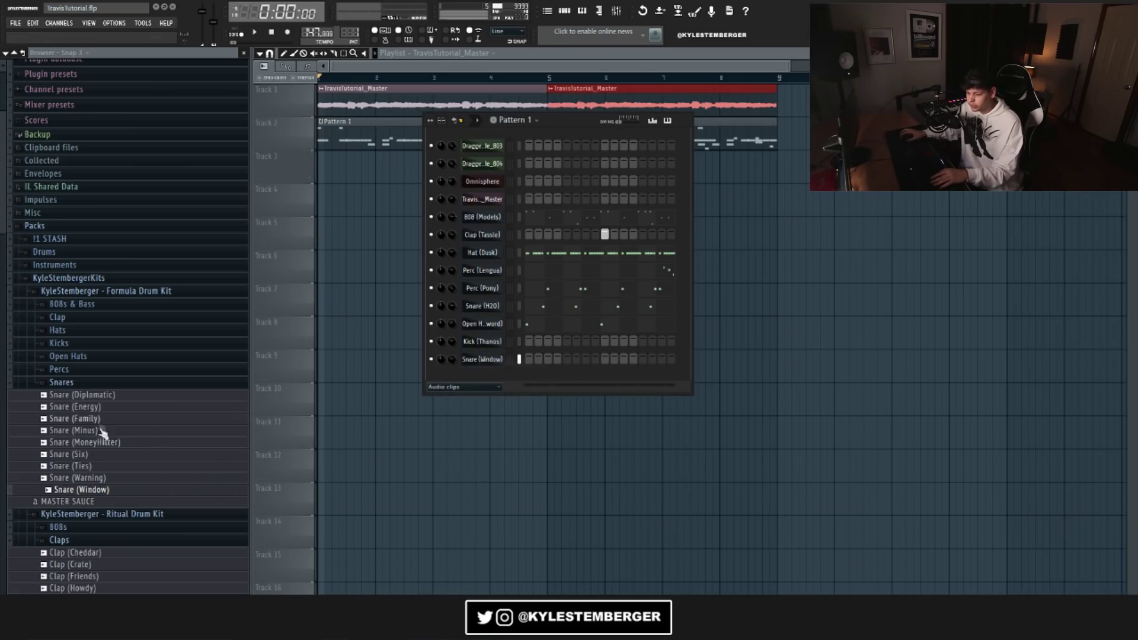
pyautogui.click(86, 290)
pyautogui.click(93, 305)
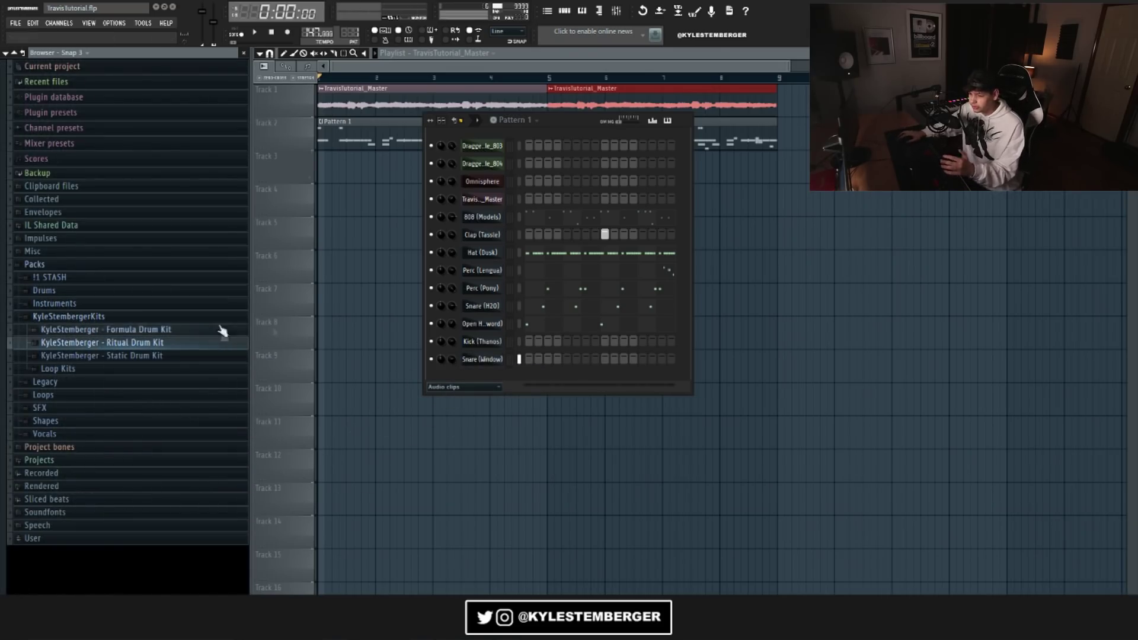
pyautogui.click(112, 318)
pyautogui.click(41, 264)
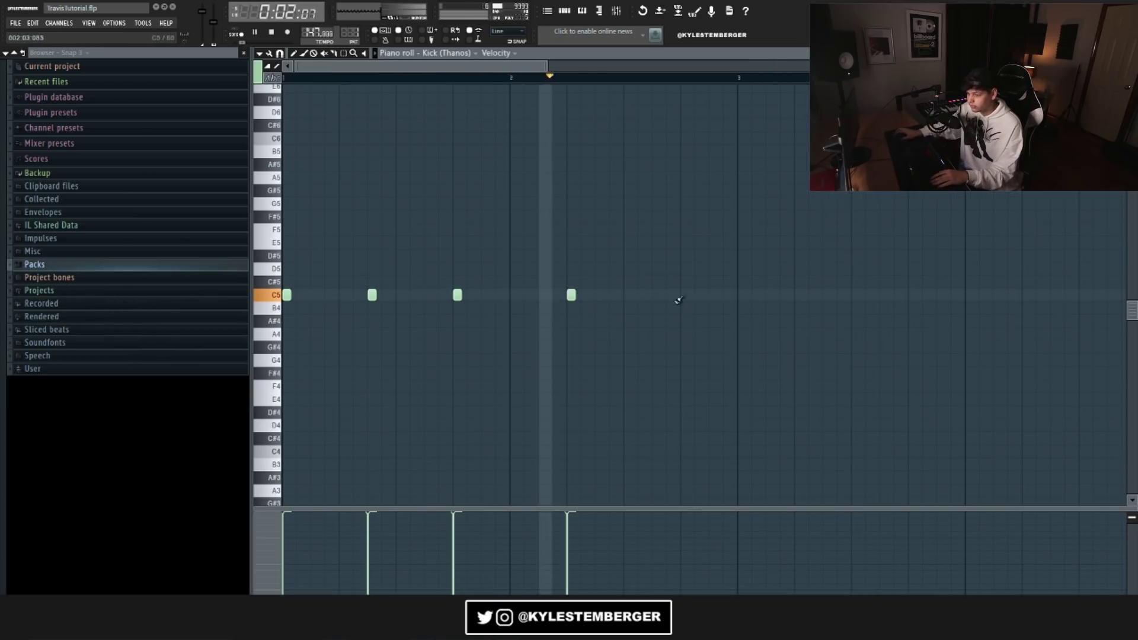
# Step: Add a C5 hit late in bar 2 for Kick (Thanos) and repeat the two-bar kick pattern across the following bars
pyautogui.click(658, 295)
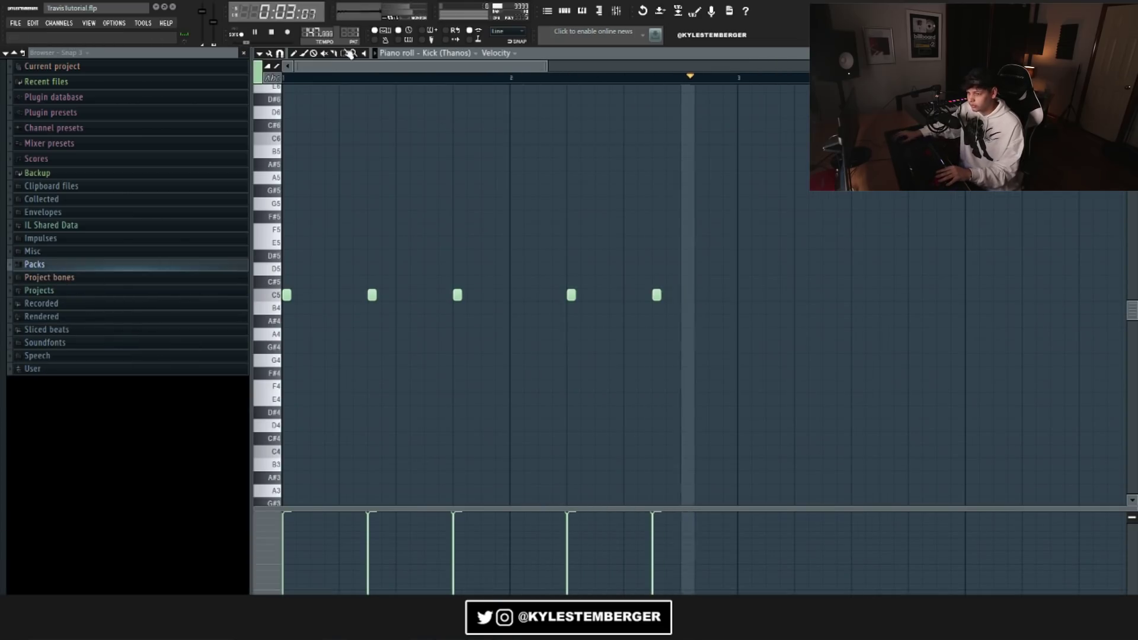
pyautogui.moveTo(681, 75); pyautogui.dragTo(290, 74)
pyautogui.hotkey('ctrl', 'b')
pyautogui.hotkey('ctrl', 'z')
pyautogui.hscroll(-2, 573, 89)
pyautogui.keyDown('ctrl'); pyautogui.click(700, 82); pyautogui.keyUp('ctrl')
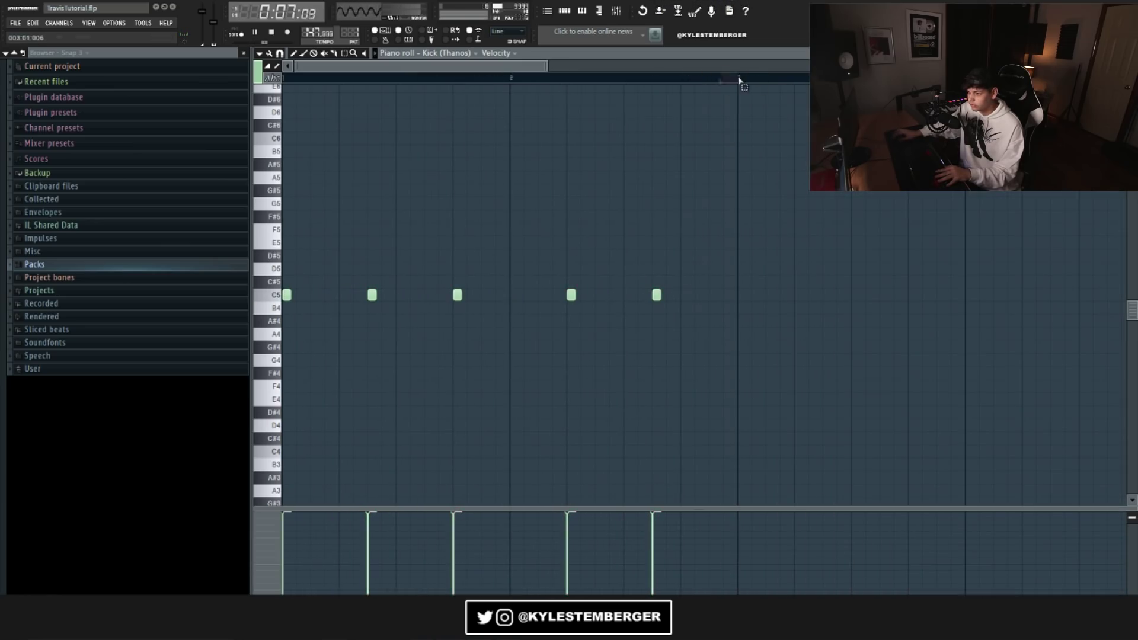
pyautogui.moveTo(738, 80); pyautogui.dragTo(283, 77)
pyautogui.hotkey('ctrl', 'b')
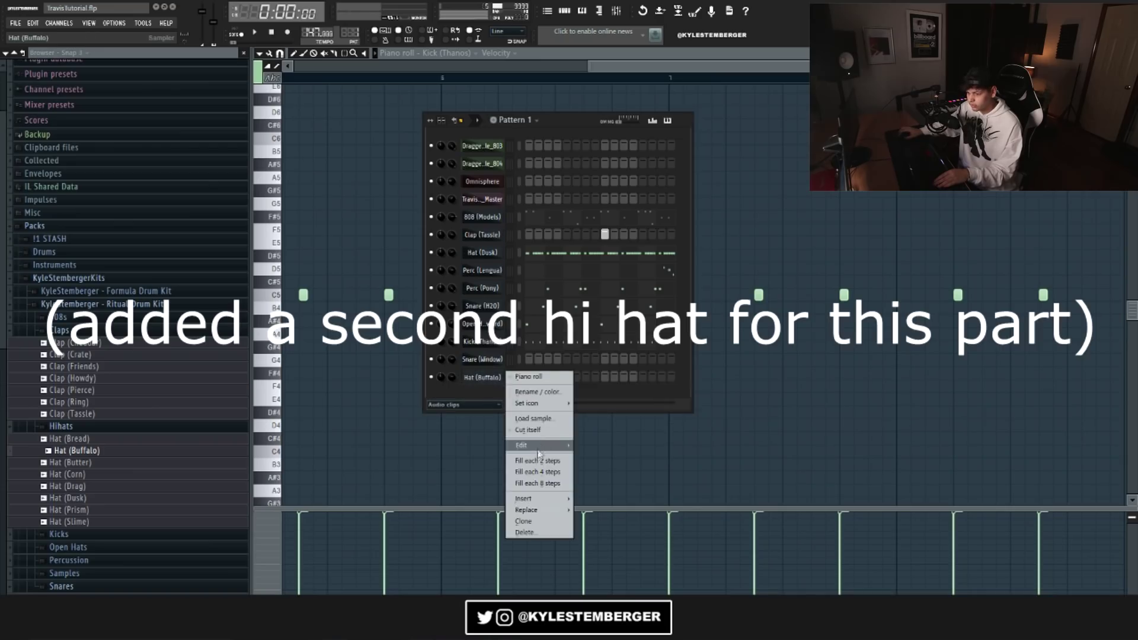
# Step: Fill the Hat (Buffalo) channel with a hit on every second step and play the pattern
pyautogui.click(537, 460)
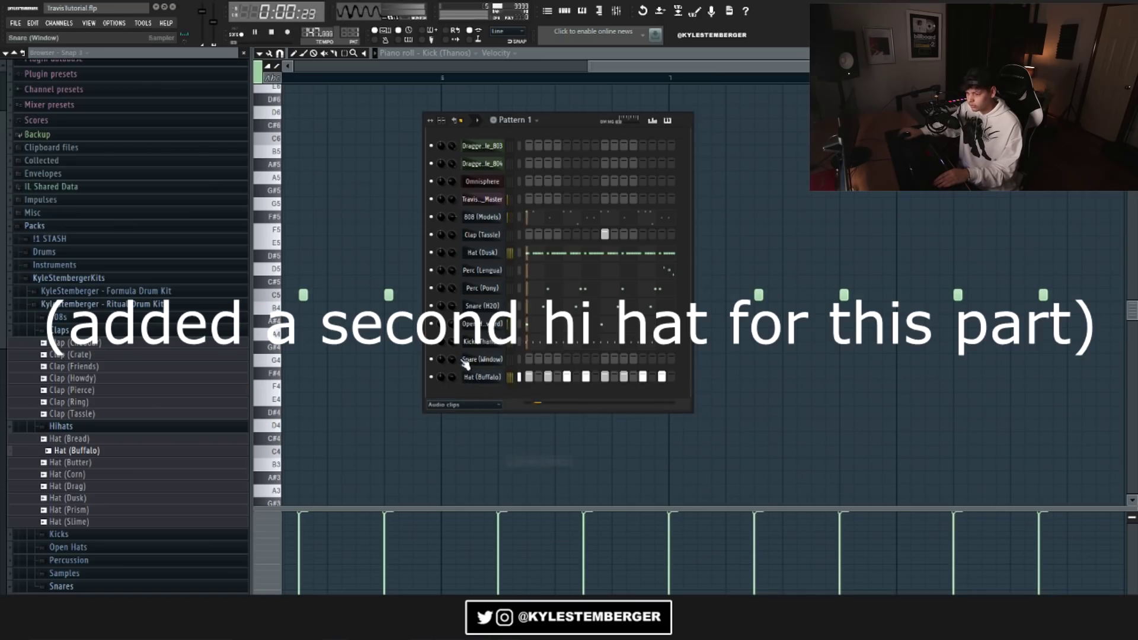
pyautogui.press('space')
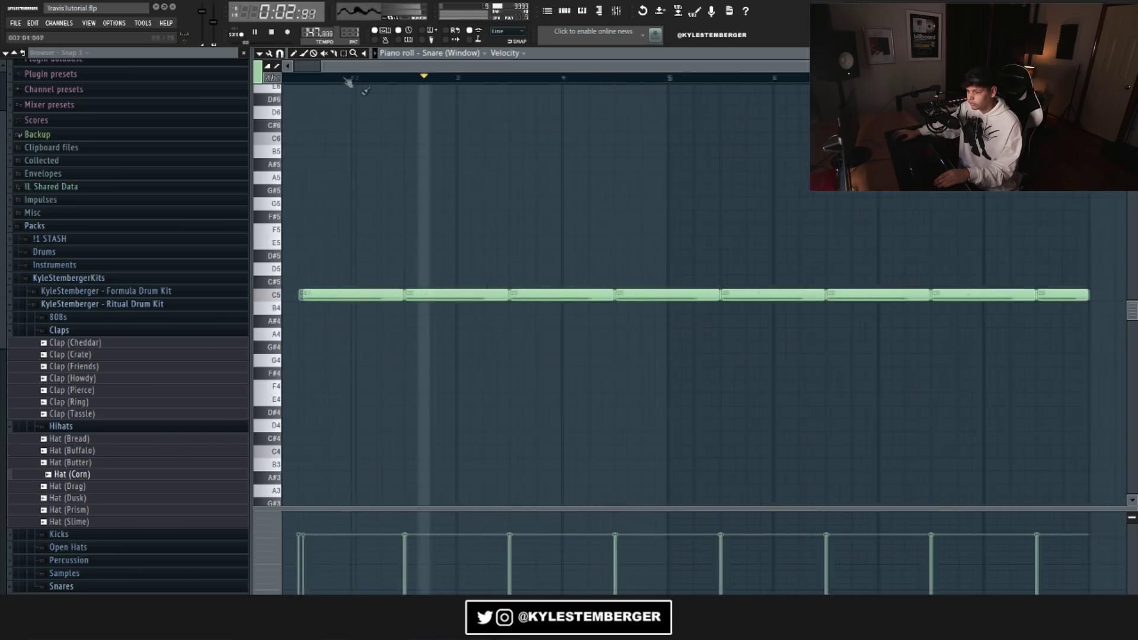
# Step: Shorten the Snare (Window) notes leading into bars 4 and 8 and add an extra C5 note early in each of those bars
pyautogui.moveTo(606, 294); pyautogui.dragTo(554, 295)
pyautogui.click(575, 295)
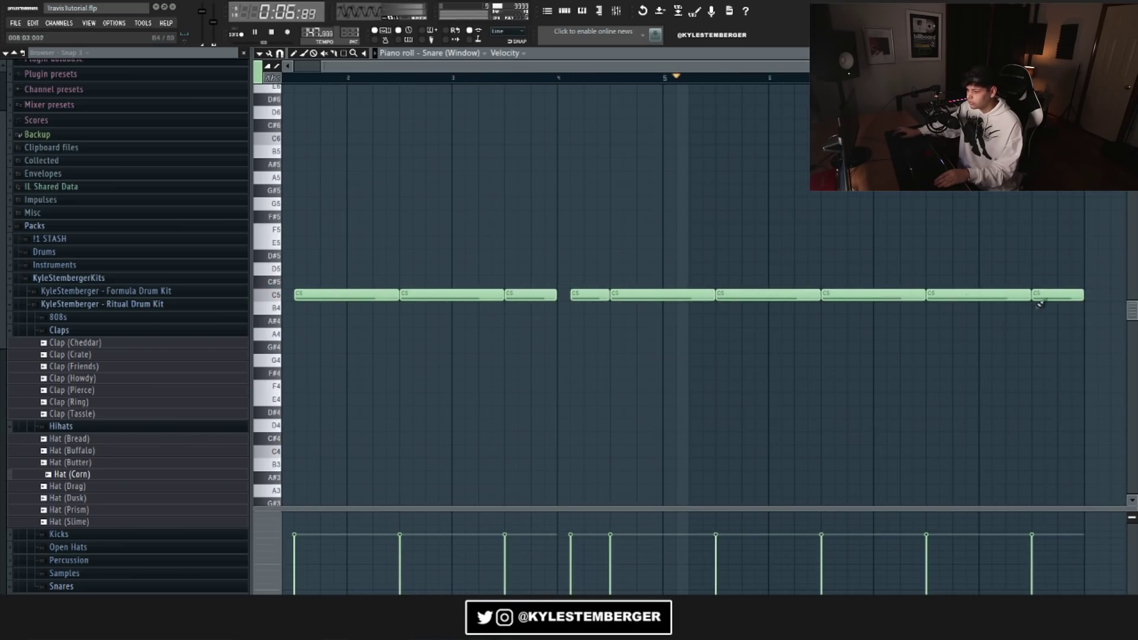
pyautogui.moveTo(1032, 296); pyautogui.dragTo(989, 295)
pyautogui.click(1000, 294)
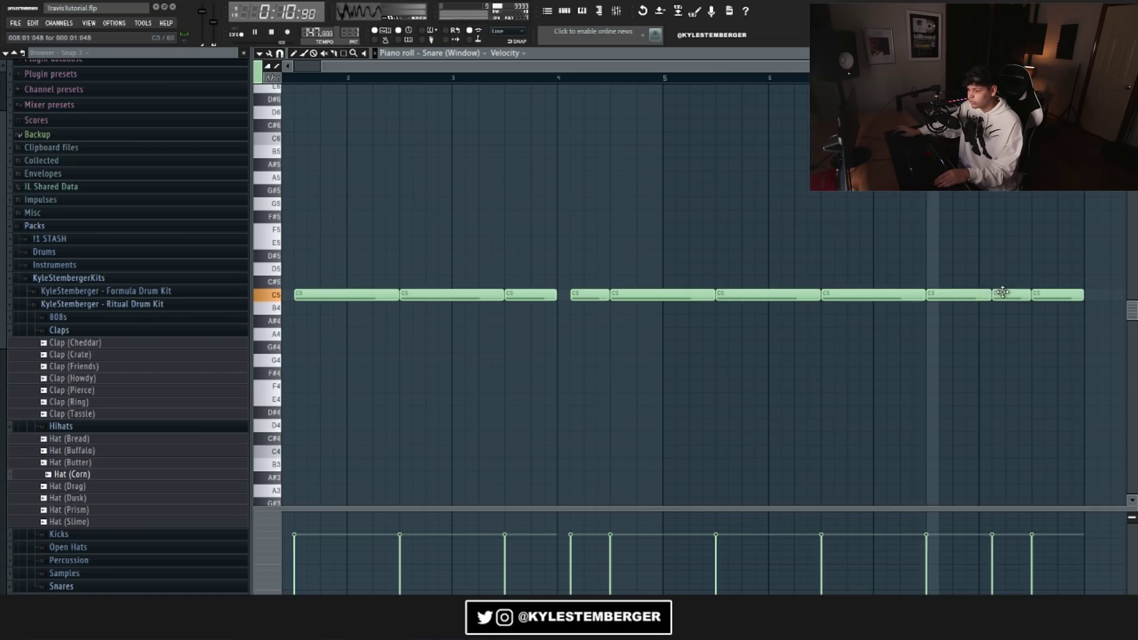
pyautogui.moveTo(816, 66); pyautogui.dragTo(728, 69)
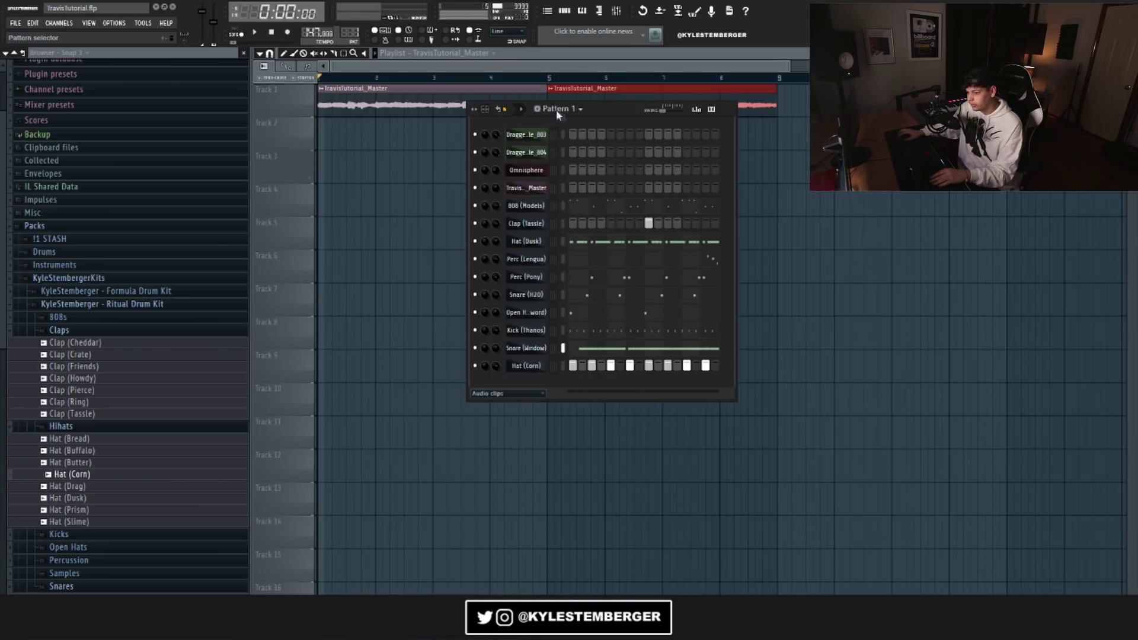
# Step: Split Pattern 1 by channel and place the 808 (Models) pattern on Track 2 at bar 1
pyautogui.click(557, 111)
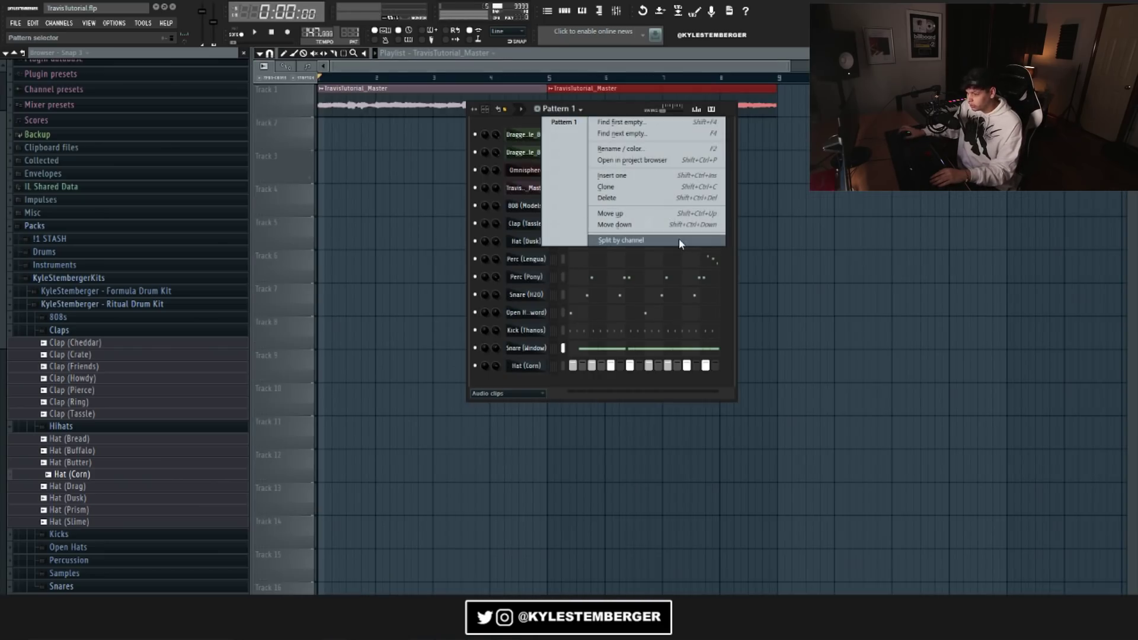
pyautogui.click(677, 240)
pyautogui.click(466, 54)
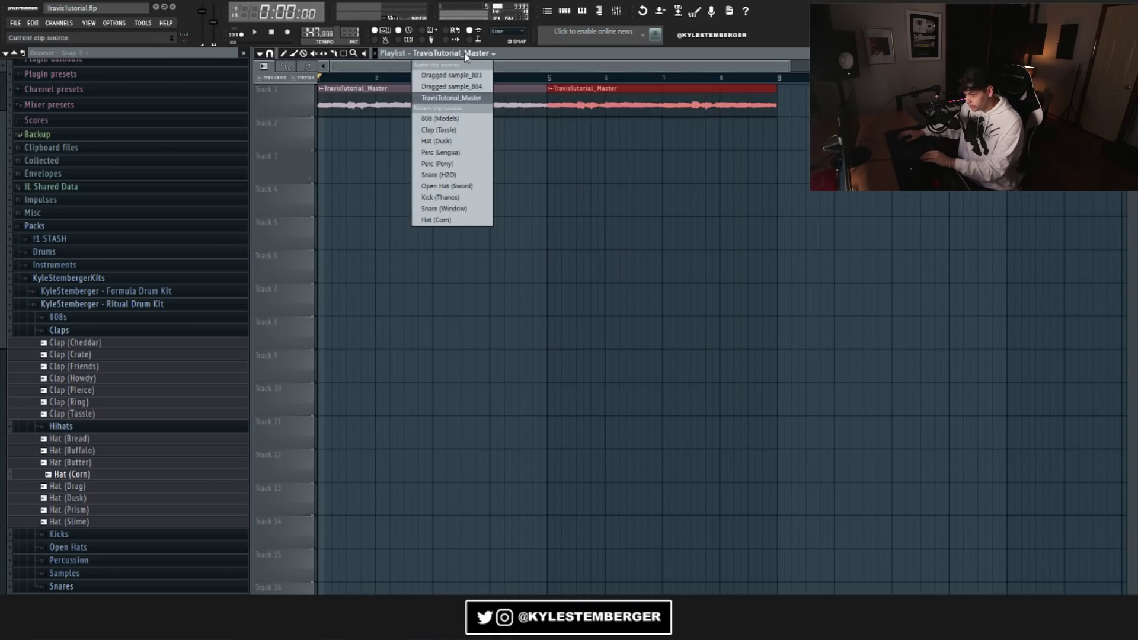
pyautogui.click(468, 119)
pyautogui.moveTo(354, 134); pyautogui.dragTo(324, 137)
# Step: Place the Clap, Hat (Dusk), Perc (Lengua), Perc (Pony), Snare (H2O) and Open Hat patterns on Tracks 3 to 8 from bar 1
pyautogui.press('KP_Add')
pyautogui.moveTo(368, 172); pyautogui.dragTo(345, 204)
pyautogui.press('KP_Add')
pyautogui.press('KP_Add')
pyautogui.moveTo(394, 240); pyautogui.dragTo(389, 242)
pyautogui.click(386, 269)
pyautogui.click(393, 305)
pyautogui.click(386, 332)
# Step: Place the Kick (Thanos), Snare (Window) and Hat (Corn) patterns on Tracks 9 to 11 from bar 1
pyautogui.click(385, 375)
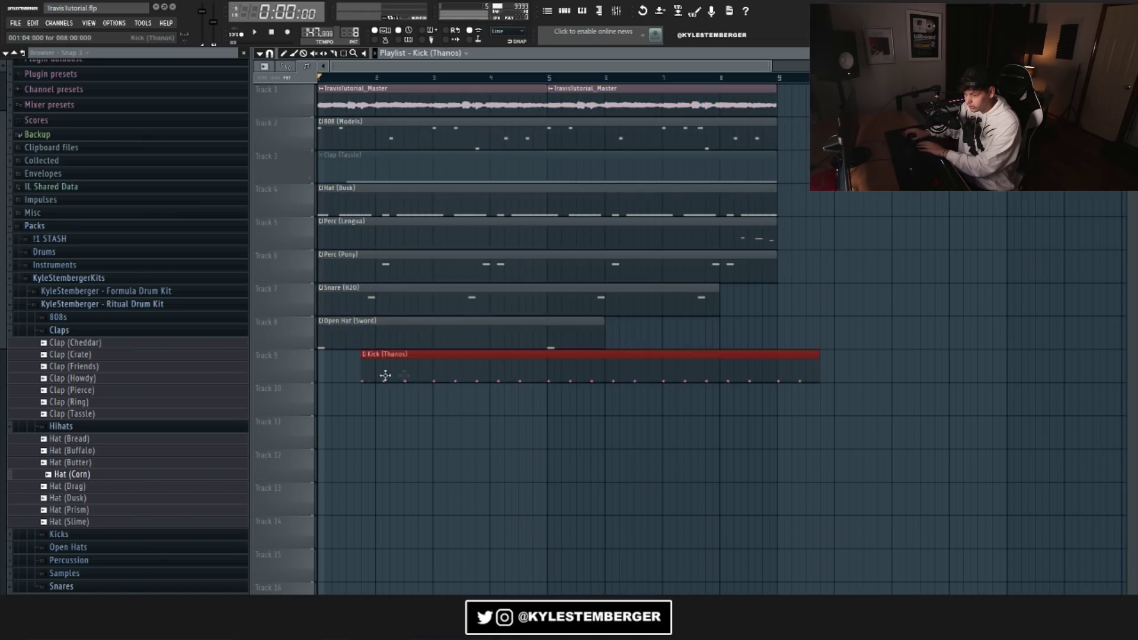
pyautogui.moveTo(385, 375); pyautogui.dragTo(342, 377)
pyautogui.press('KP_Add')
pyautogui.click(362, 403)
pyautogui.click(367, 432)
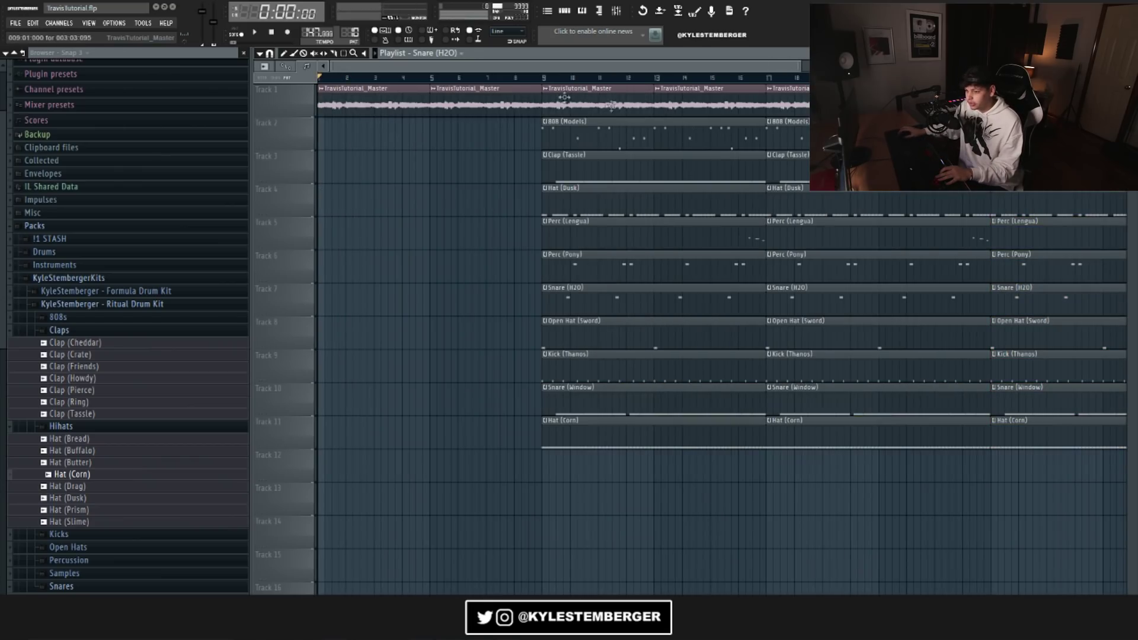
# Step: Try moving the TravisTutorial_Master clip from bar 13 back to bar 9
pyautogui.moveTo(666, 98); pyautogui.dragTo(565, 113)
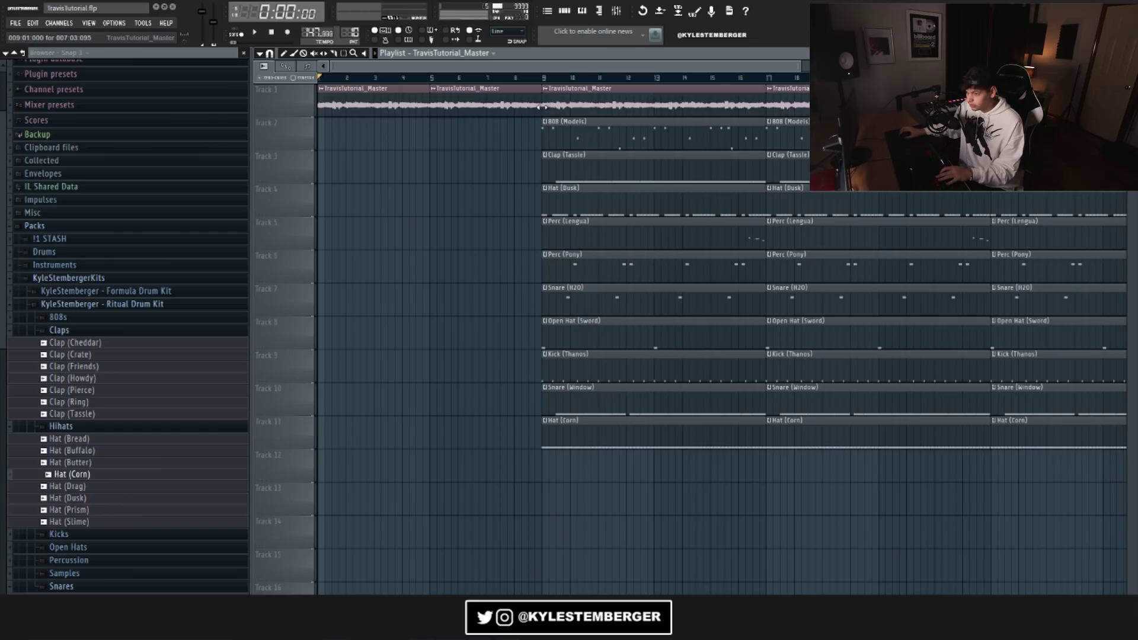
pyautogui.moveTo(666, 105); pyautogui.dragTo(565, 100)
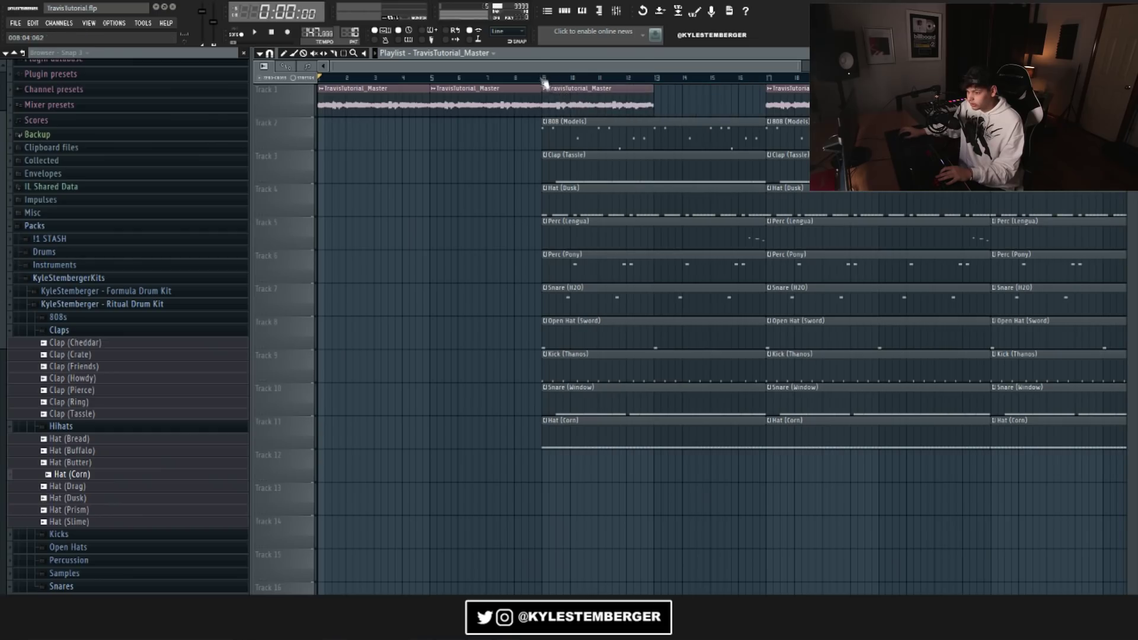
# Step: Play from bar 9 and delete the Kick (Thanos), Snare (Window) and Hat (Corn) clips in bars 9 to 16
pyautogui.click(544, 80)
pyautogui.press('space')
pyautogui.rightClick(598, 393)
pyautogui.rightClick(588, 376)
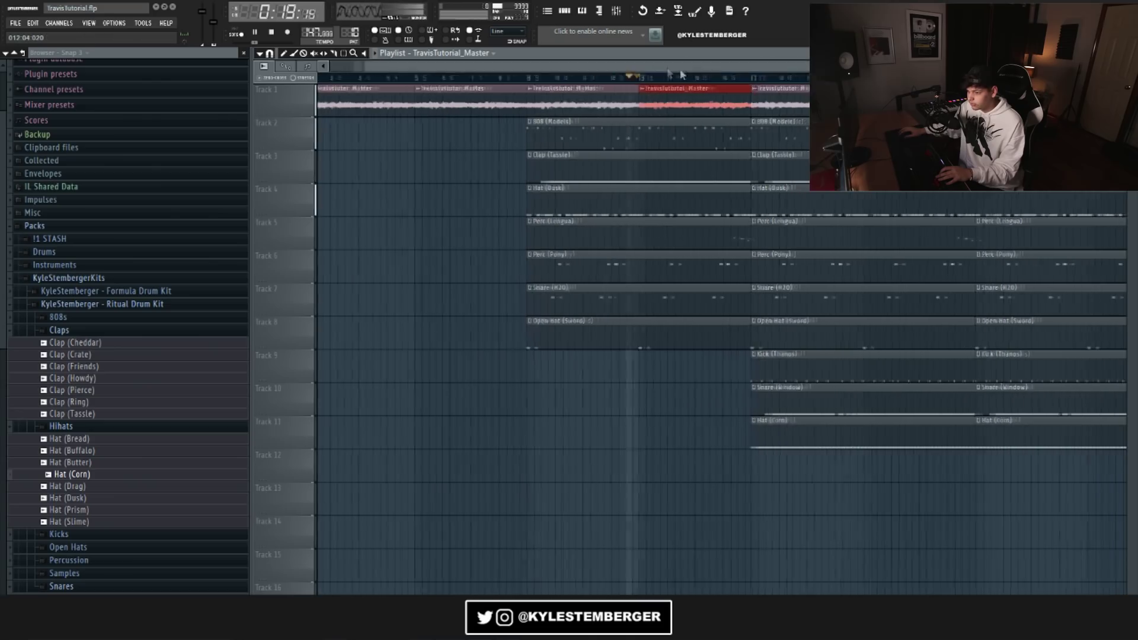
pyautogui.moveTo(681, 72); pyautogui.dragTo(740, 80)
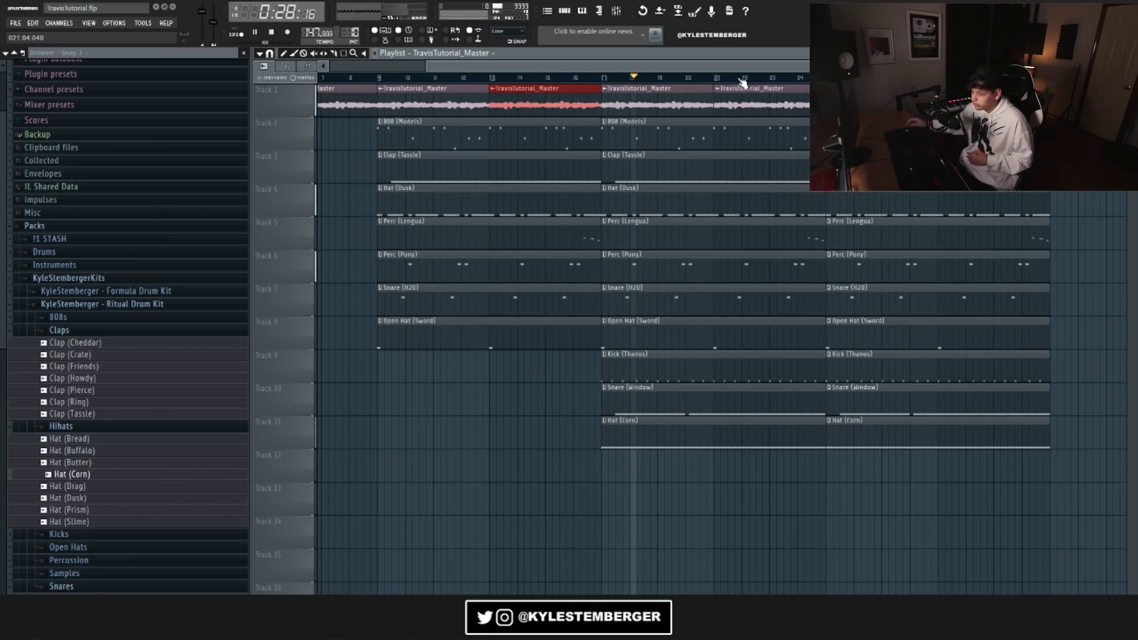
pyautogui.click(567, 12)
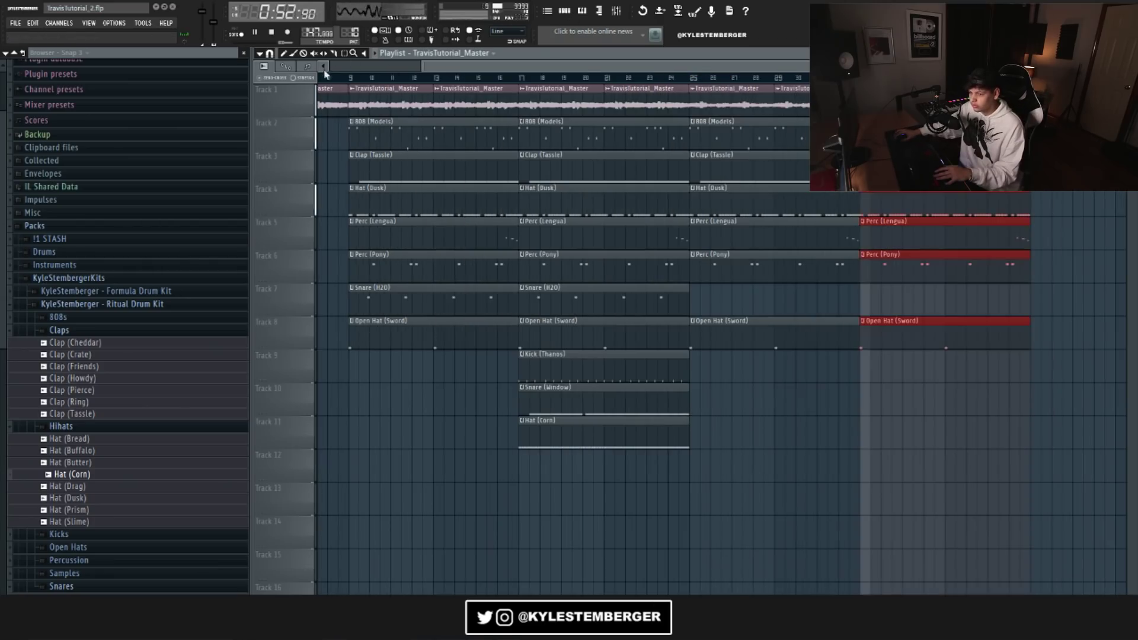
# Step: Play back the arrangement around bar 33 and review the clip layout of the earlier sections
pyautogui.press('space')
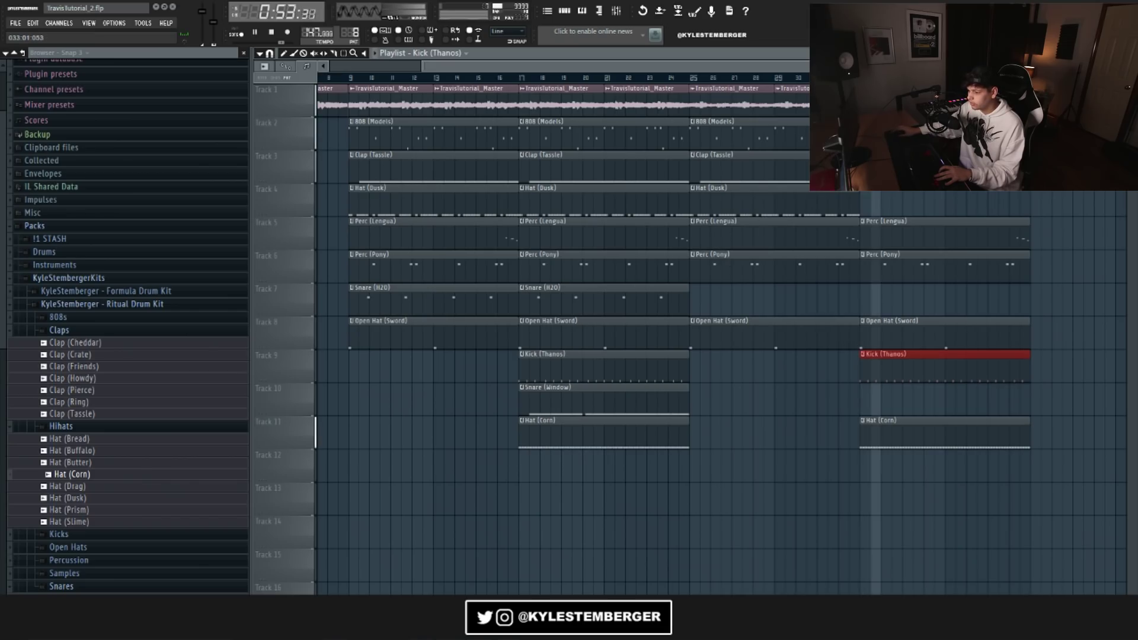
pyautogui.moveTo(806, 69); pyautogui.dragTo(939, 70)
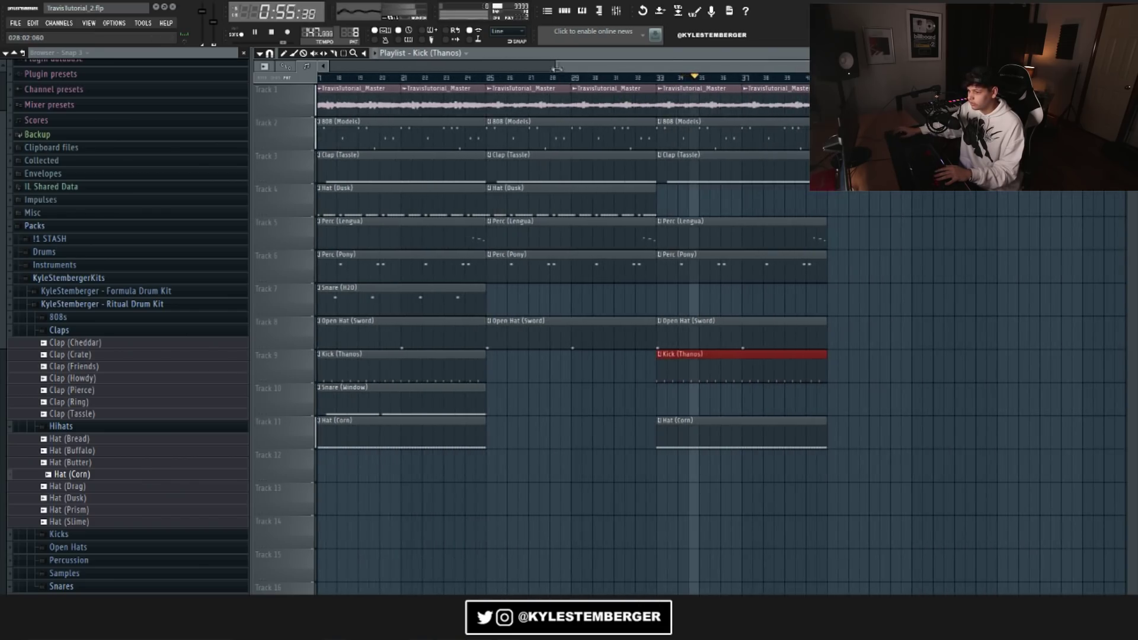
pyautogui.moveTo(557, 67); pyautogui.dragTo(308, 79)
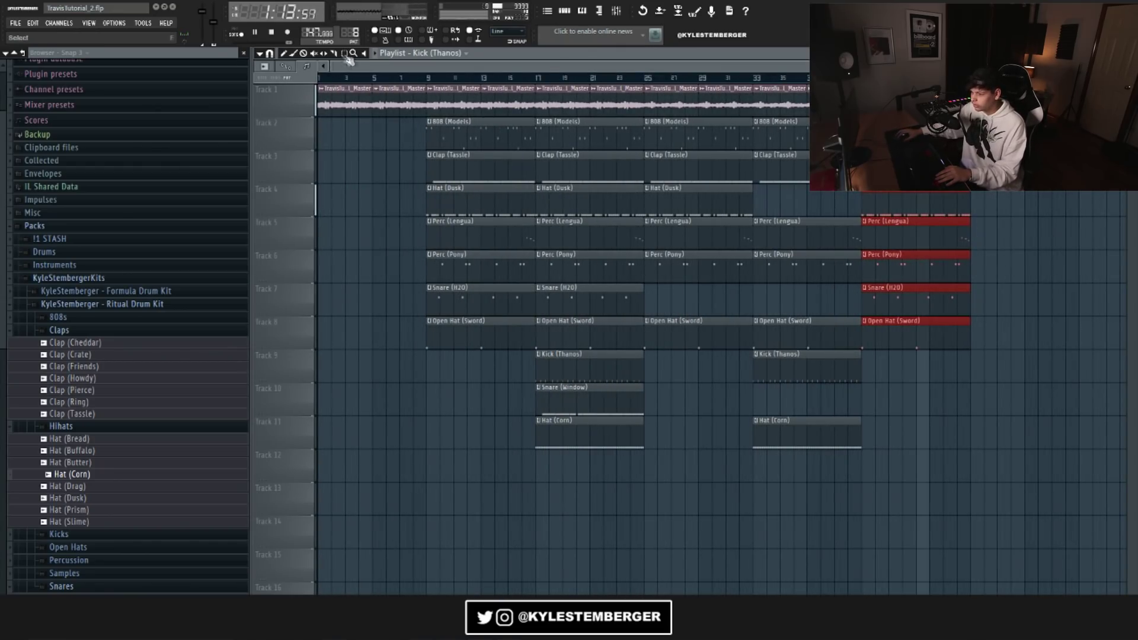
# Step: Stop playback, repeat the whole arrangement after its end and delete the drum clips from bar 121 onward
pyautogui.press('space')
pyautogui.hotkey('ctrl', 'a')
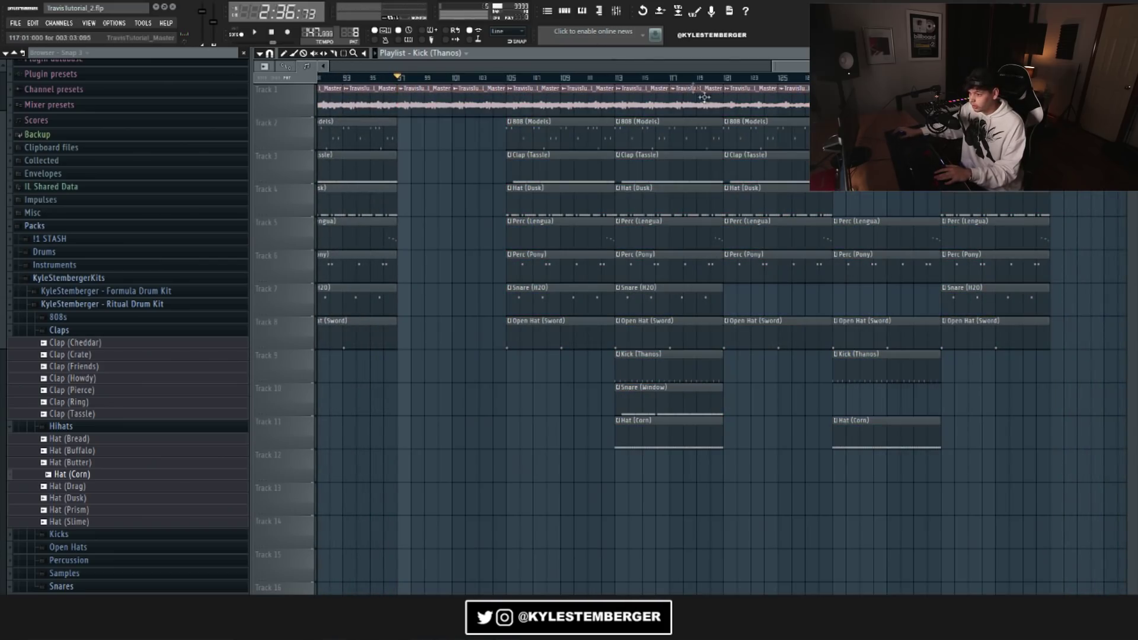
pyautogui.rightClick(764, 132)
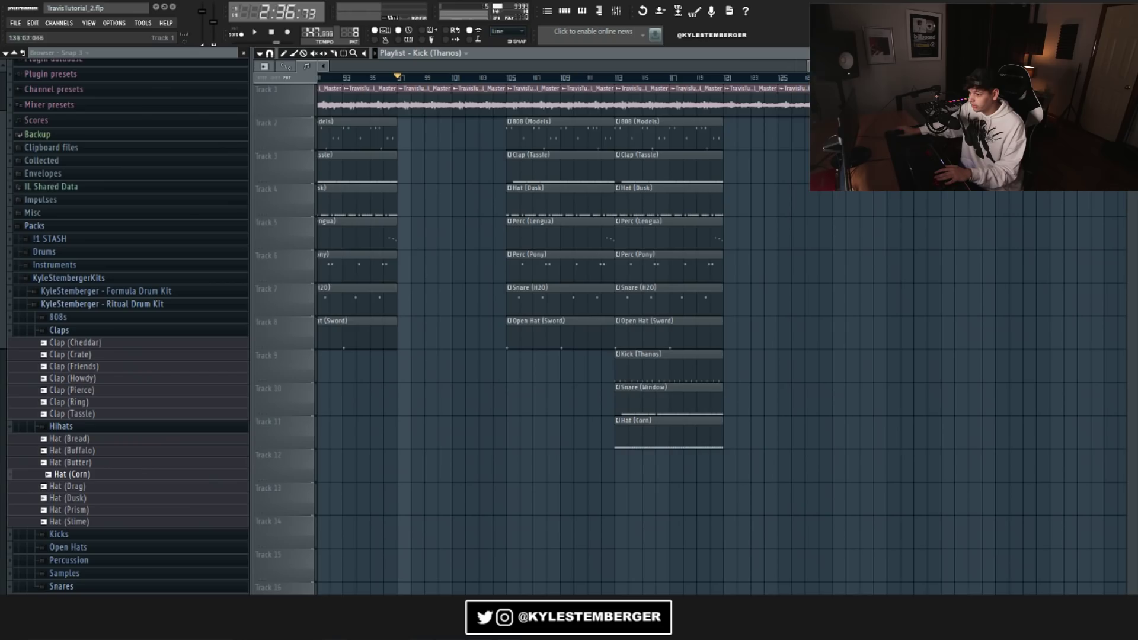
pyautogui.moveTo(965, 68); pyautogui.dragTo(736, 72)
pyautogui.moveTo(908, 67); pyautogui.dragTo(1117, 67)
pyautogui.moveTo(588, 63); pyautogui.dragTo(333, 64)
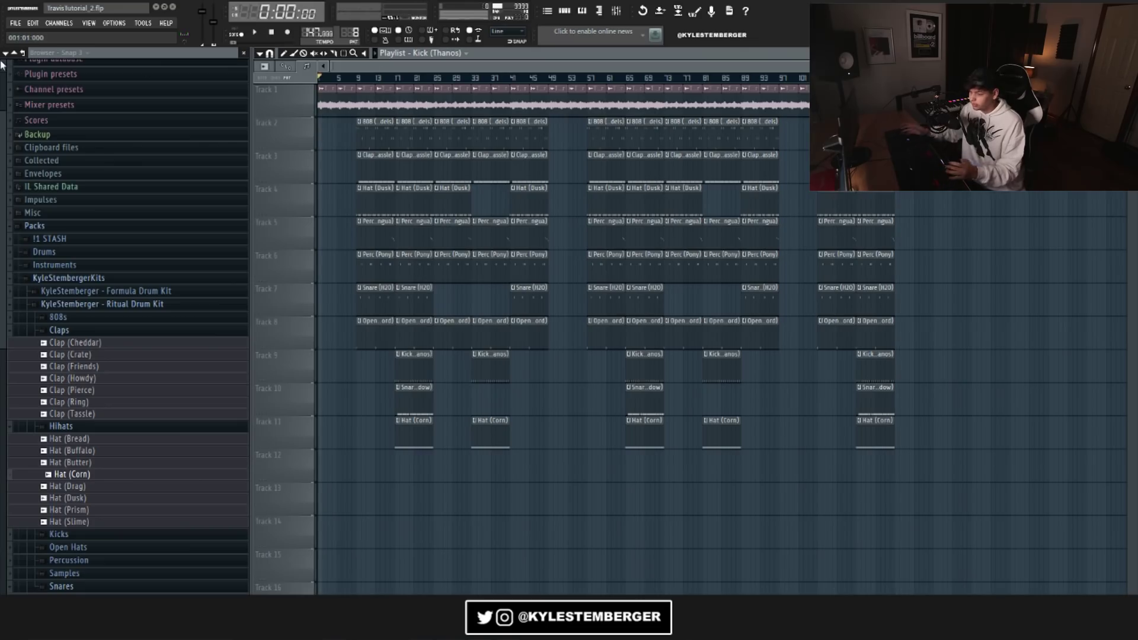
# Step: Link the drum channels from 808 (Models) through Hat (Corn) to consecutive mixer tracks starting from Insert 2
pyautogui.press('F6')
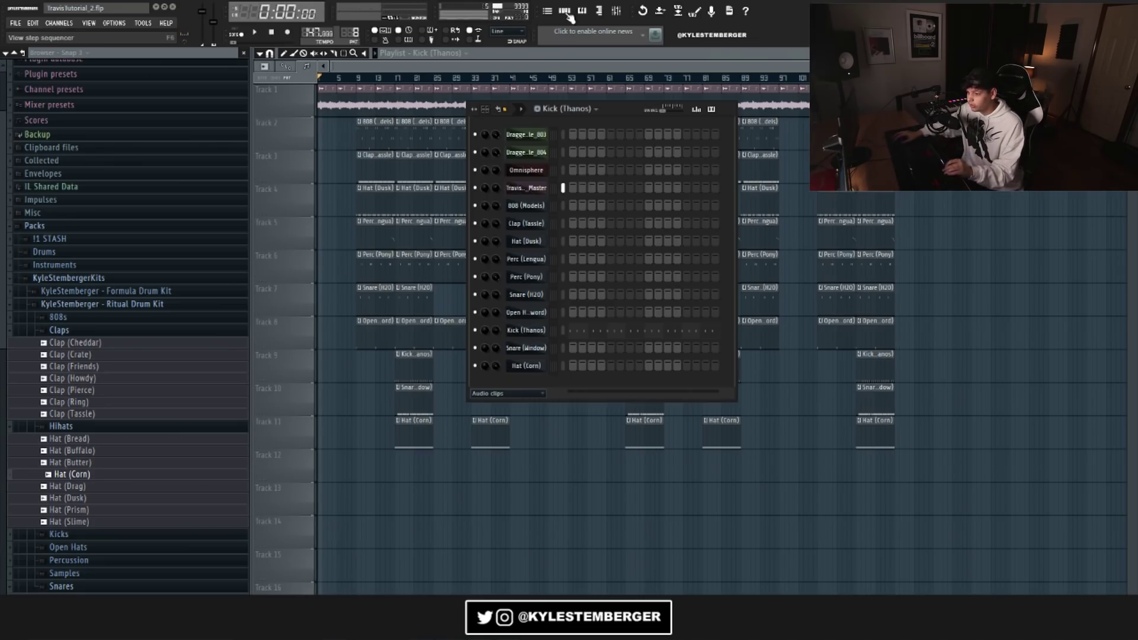
pyautogui.moveTo(561, 205); pyautogui.dragTo(563, 446)
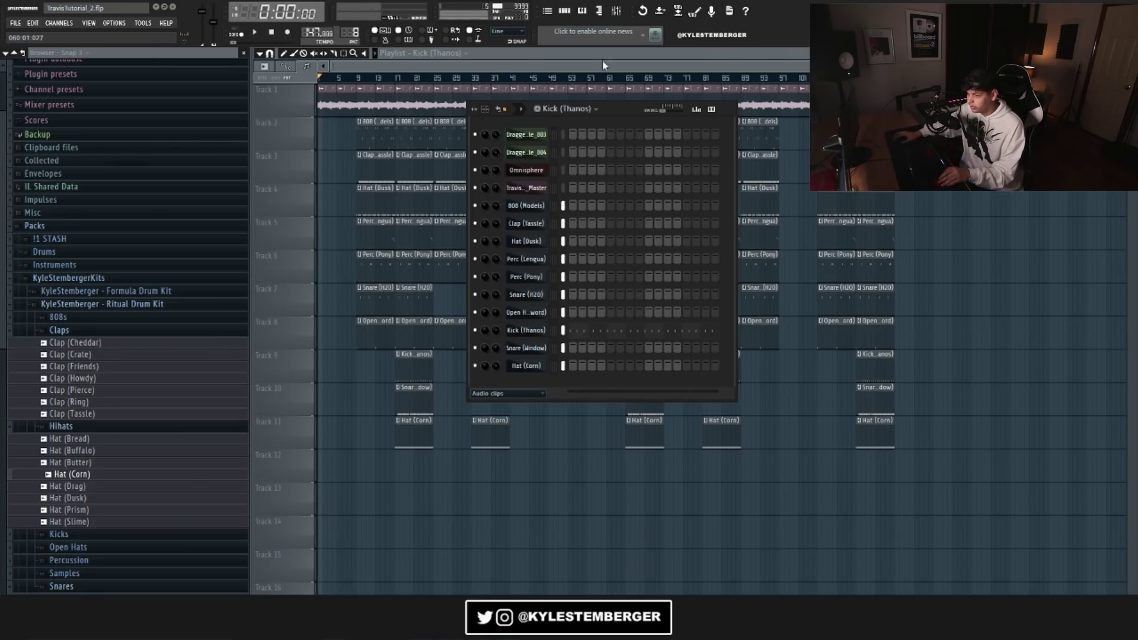
pyautogui.click(616, 11)
pyautogui.rightClick(643, 205)
pyautogui.moveTo(705, 195)
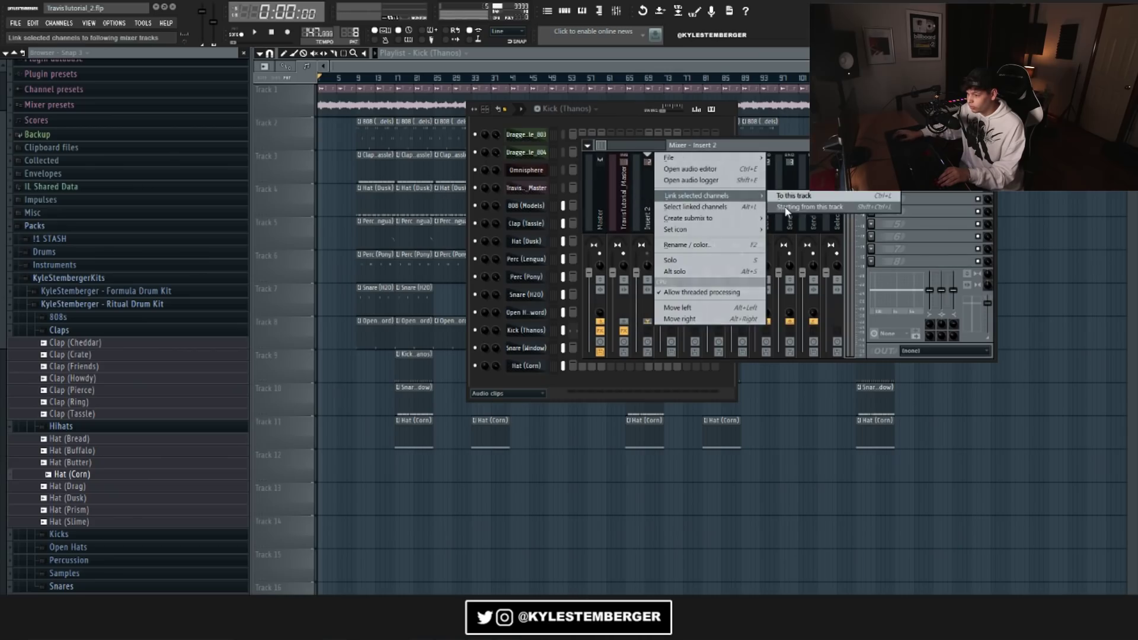
pyautogui.click(817, 201)
pyautogui.moveTo(704, 150); pyautogui.dragTo(643, 184)
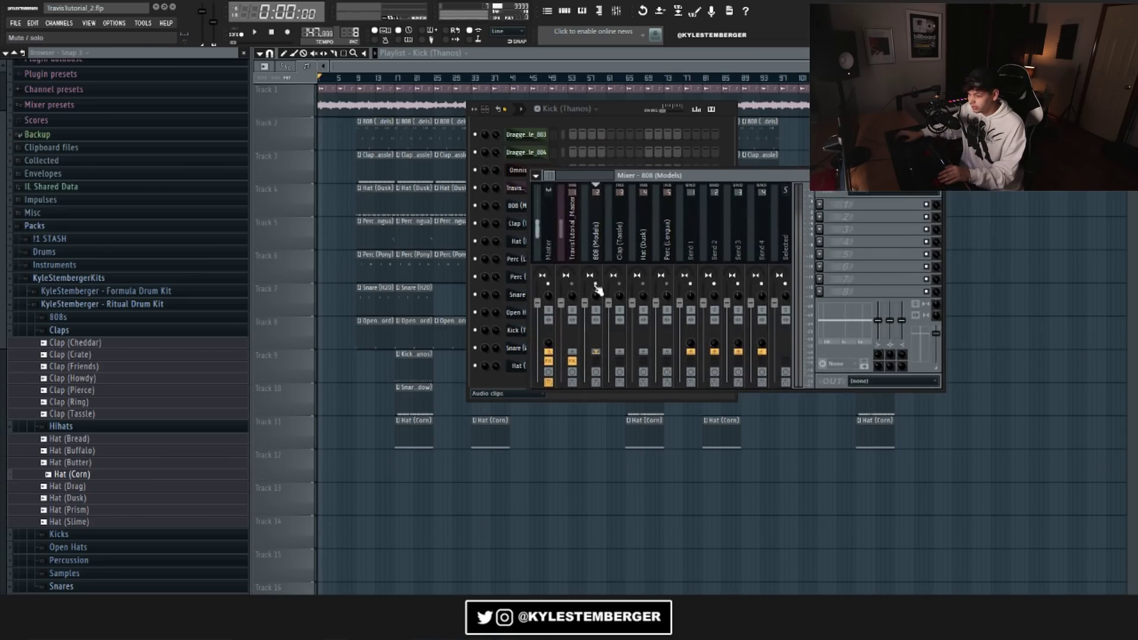
# Step: Play the arrangement from about bar 15 with the other windows closed and bring back the mixer
pyautogui.press('space')
pyautogui.press('F12')
pyautogui.click(385, 77)
pyautogui.click(616, 10)
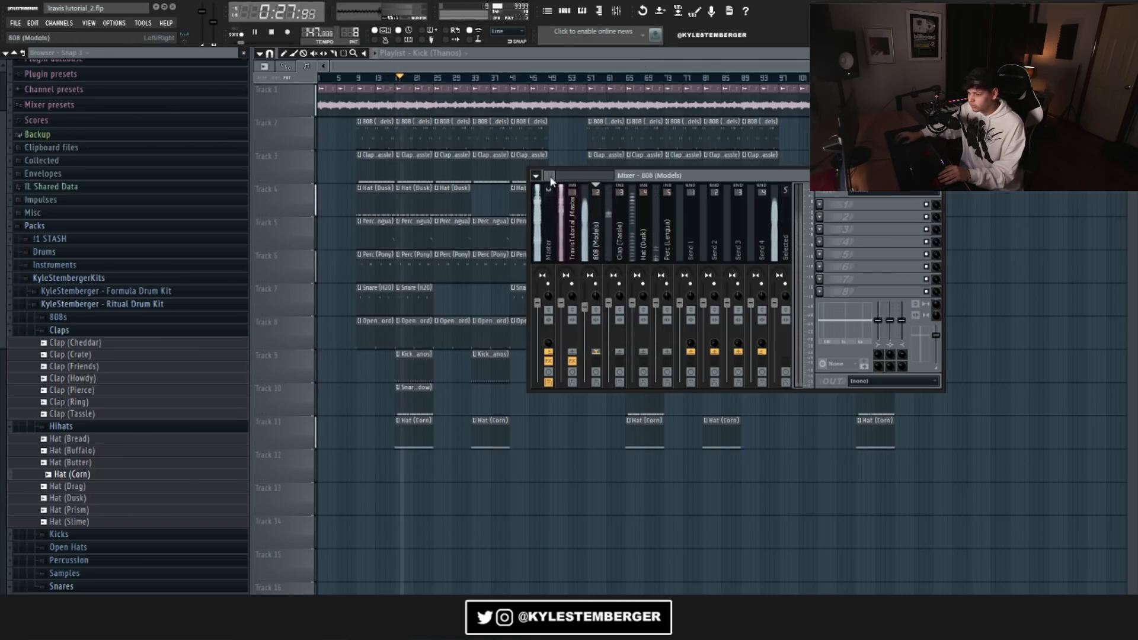
# Step: Load Fruity Parametric EQ and Fruity Soft Clipper into the first two effect slots of the Master track
pyautogui.click(544, 256)
pyautogui.click(819, 204)
pyautogui.moveTo(841, 217)
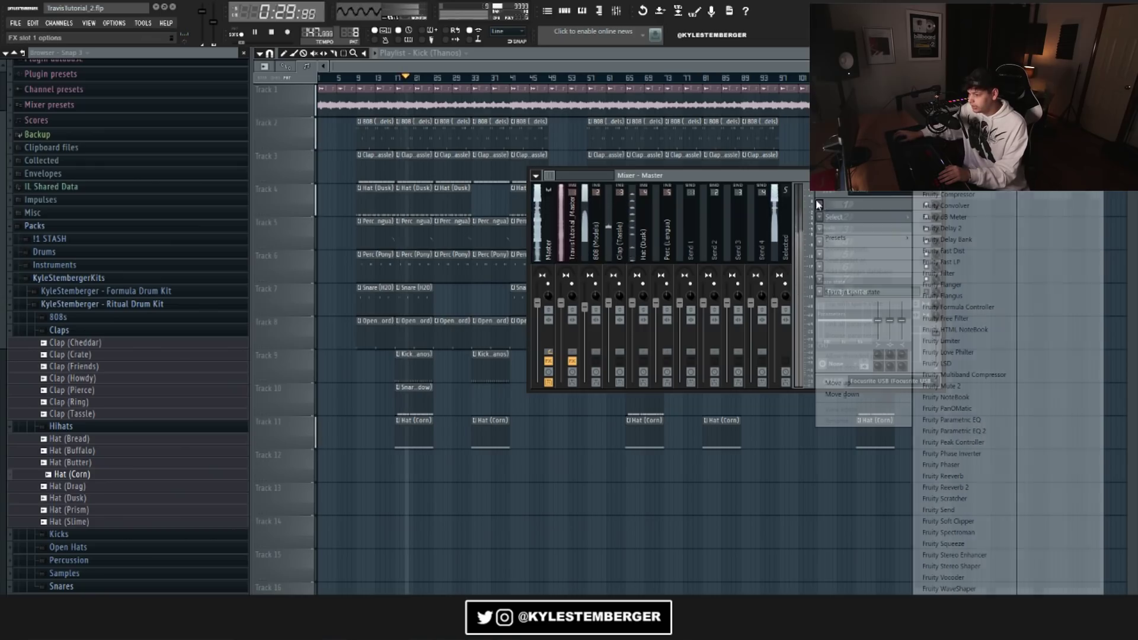
pyautogui.click(983, 421)
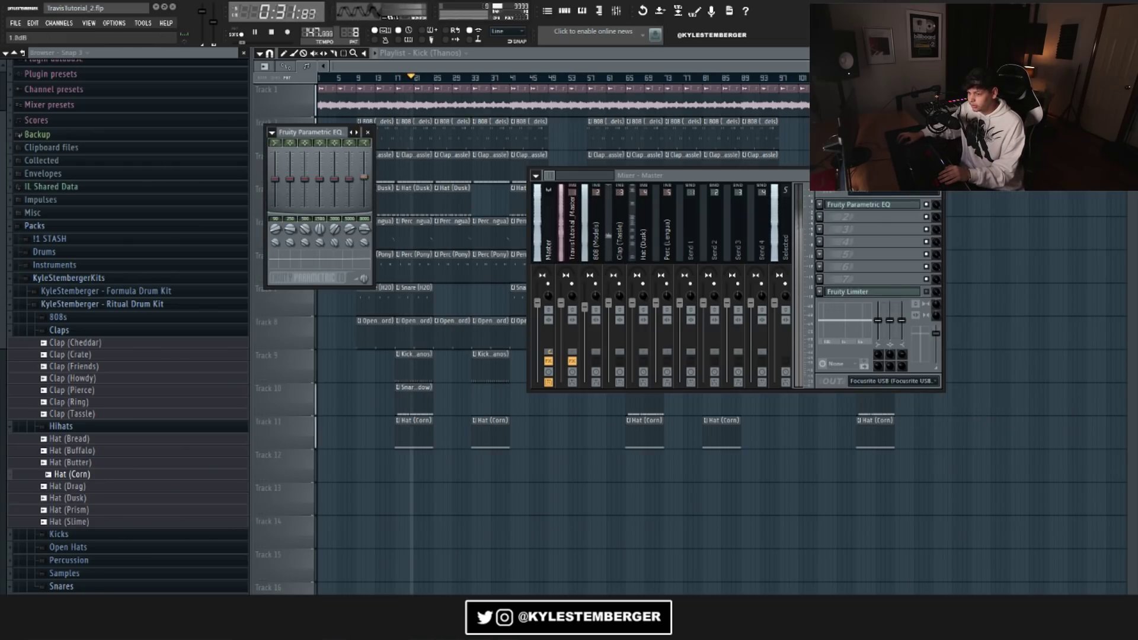
pyautogui.click(819, 217)
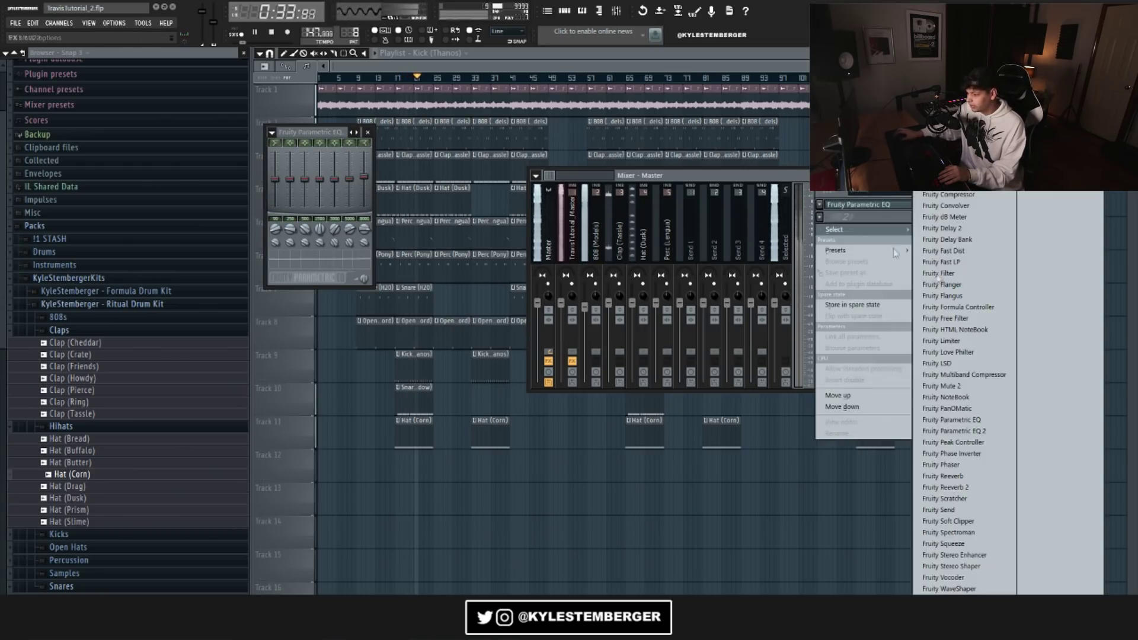
pyautogui.click(972, 520)
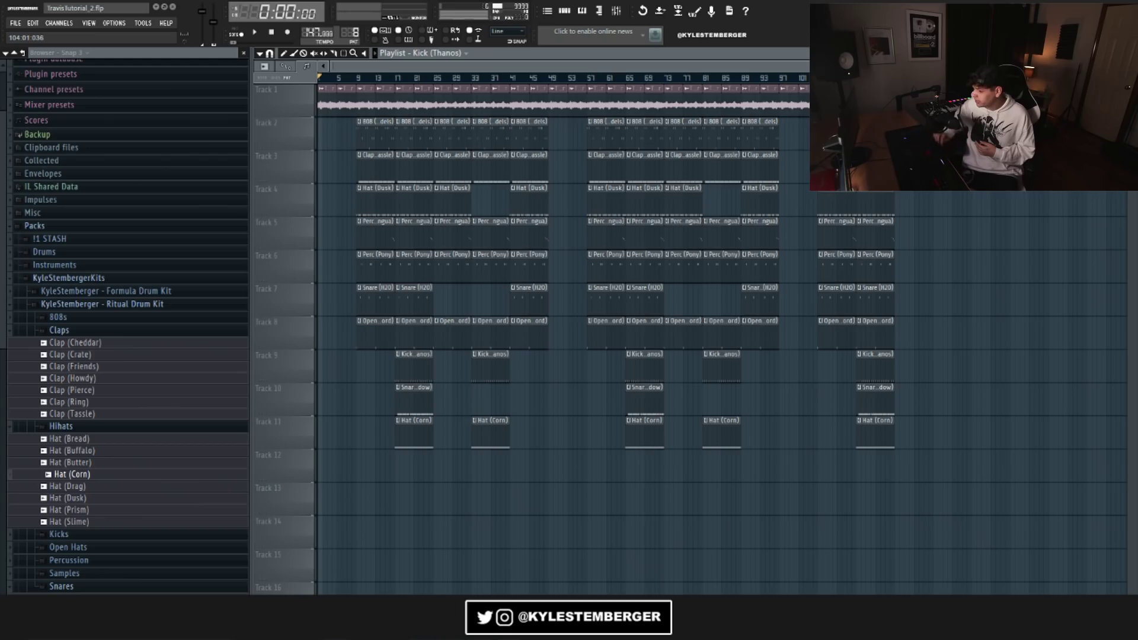
pyautogui.moveTo(1117, 65); pyautogui.dragTo(713, 23)
pyautogui.scroll(-2, 722, 332)
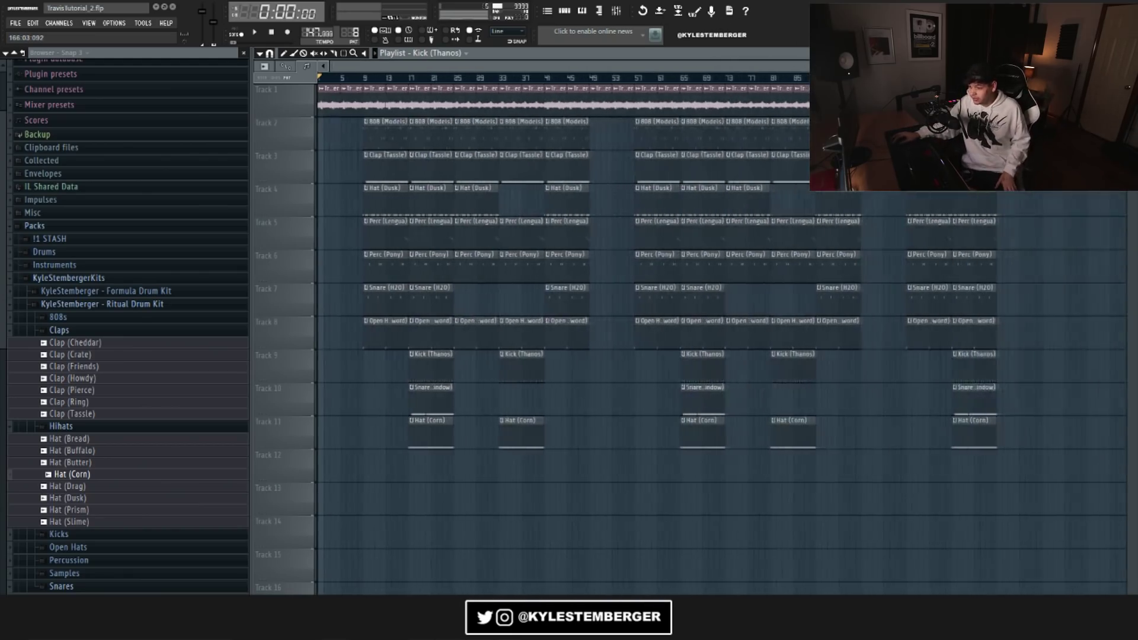
pyautogui.scroll(1, 721, 332)
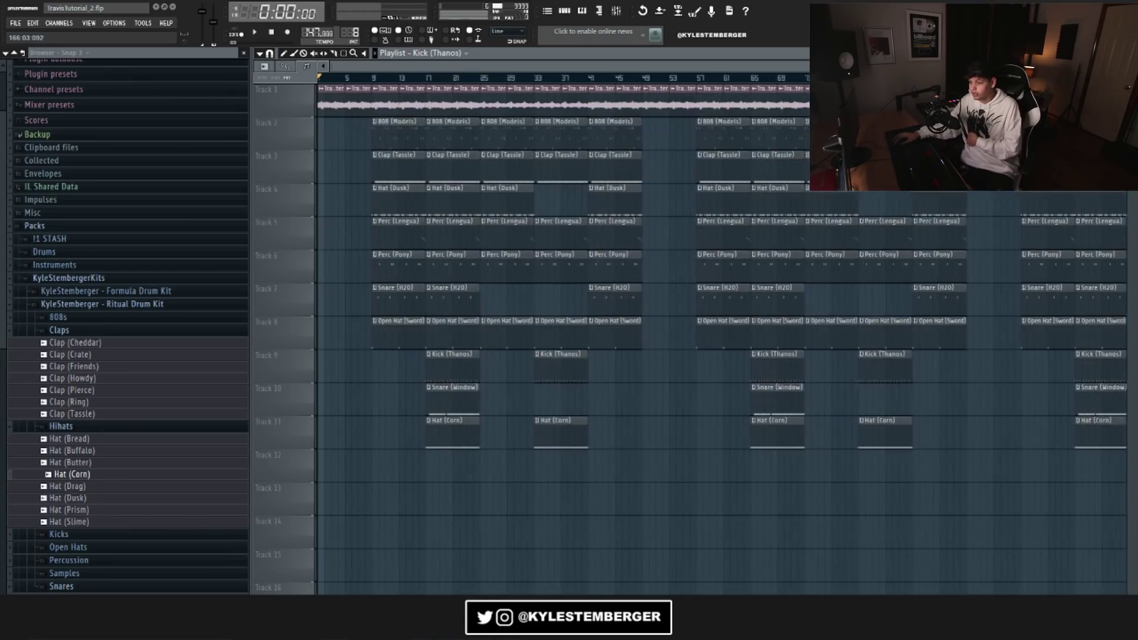
pyautogui.scroll(-1, 722, 332)
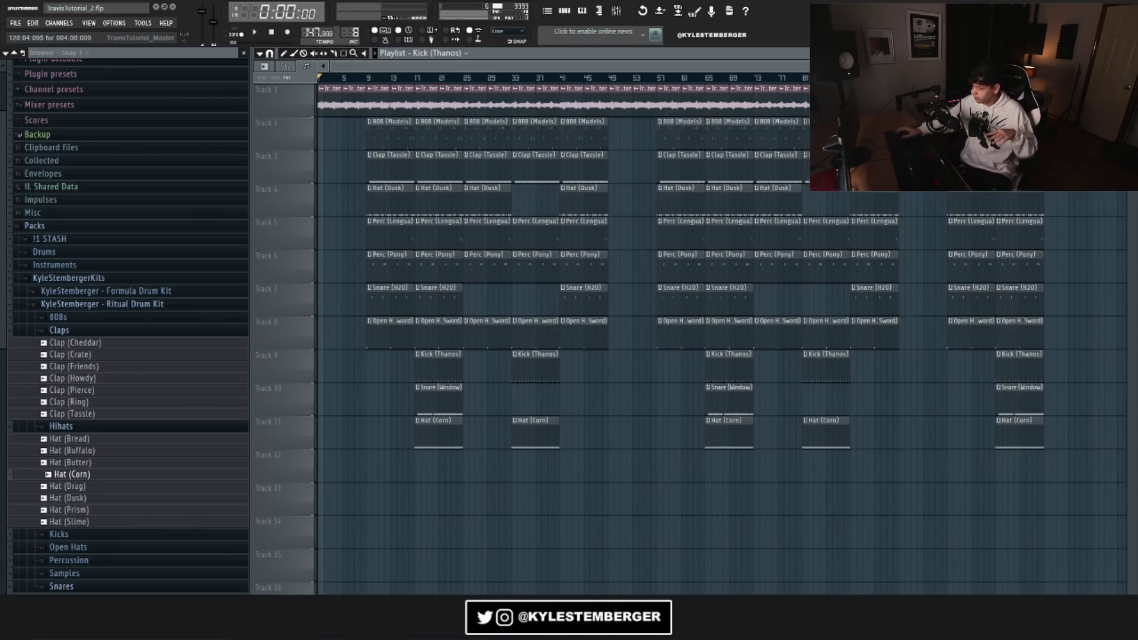
pyautogui.scroll(2, 722, 332)
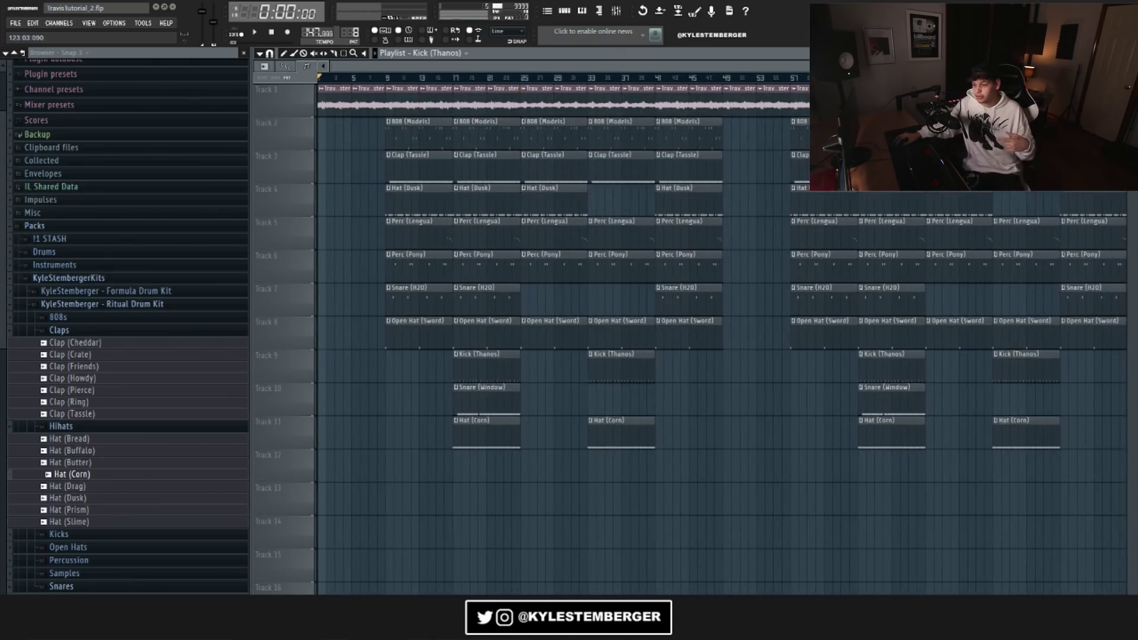
pyautogui.scroll(2, 722, 332)
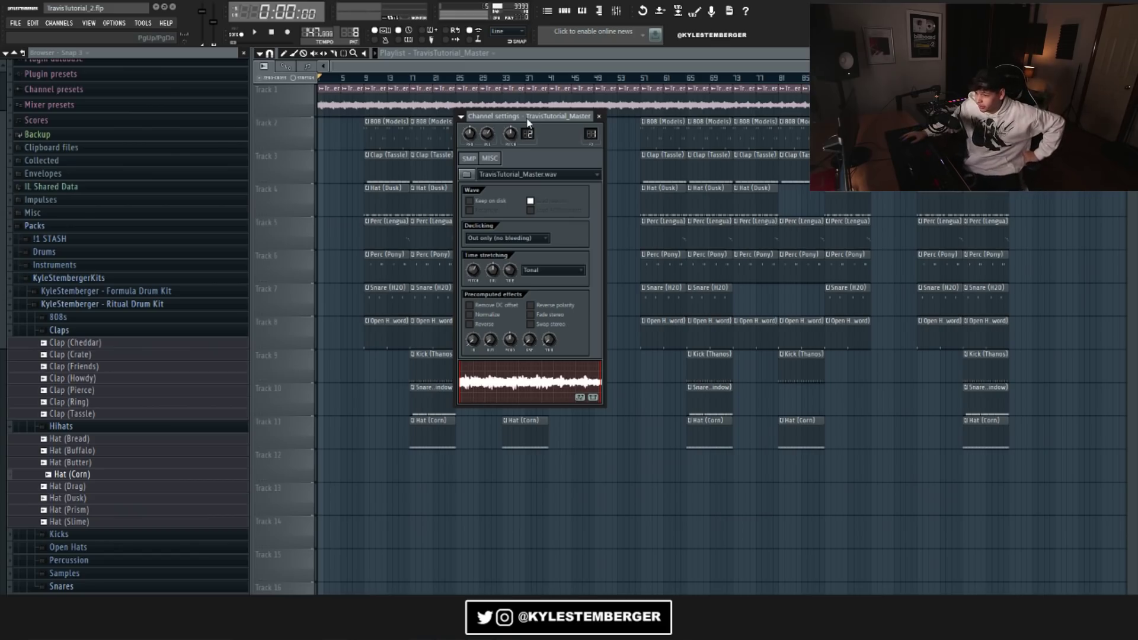
pyautogui.moveTo(524, 116); pyautogui.dragTo(544, 131)
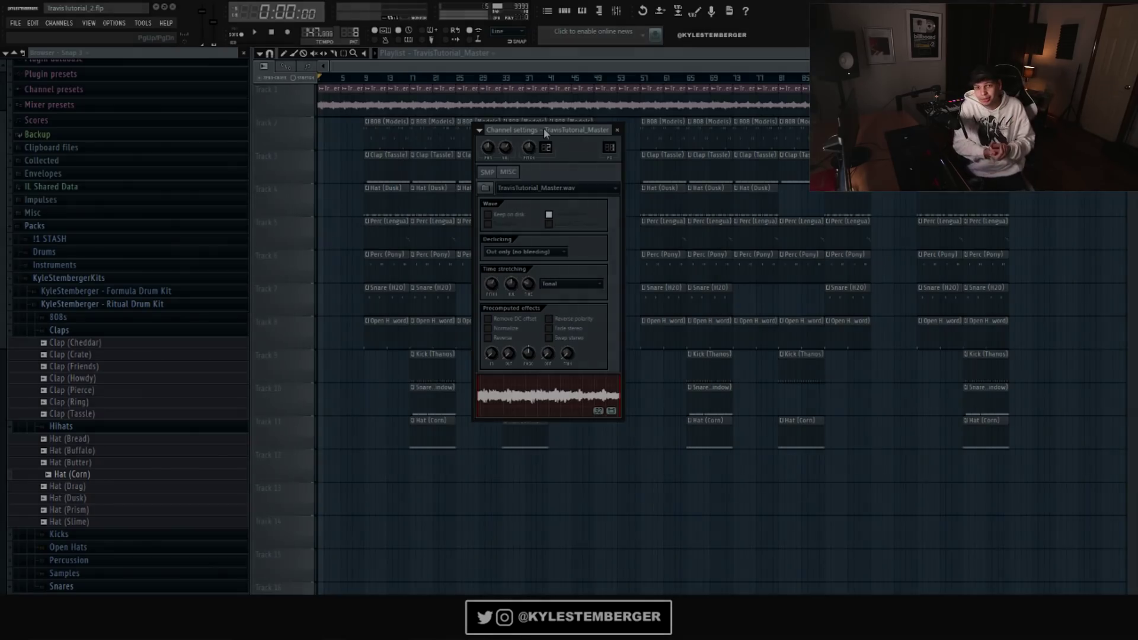